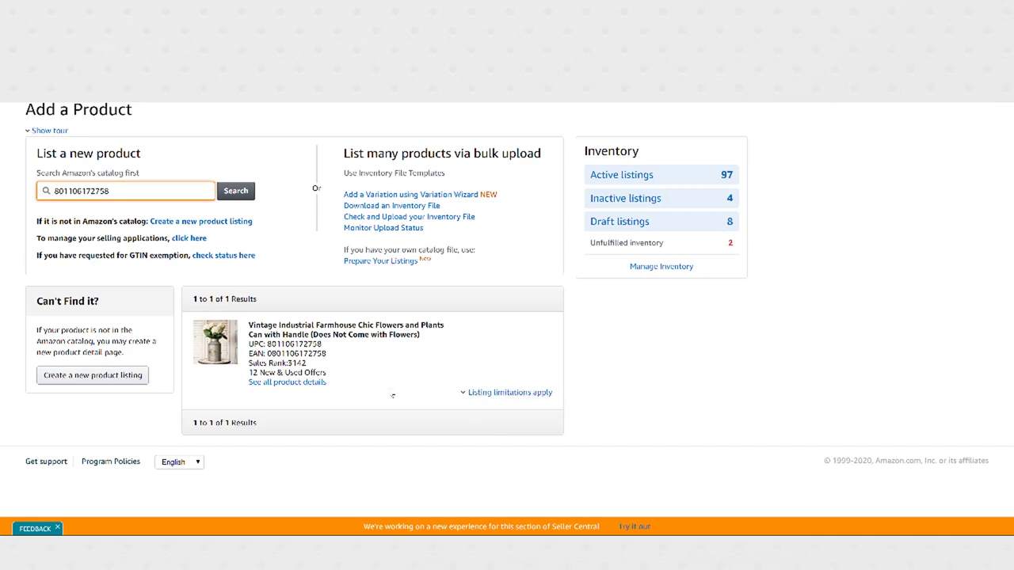
- Open the full Amazon product details of the Vintage Industrial Farmhouse flowers can, dismiss the sales-data overlay and examine the price and seller information
left_click(311, 383)
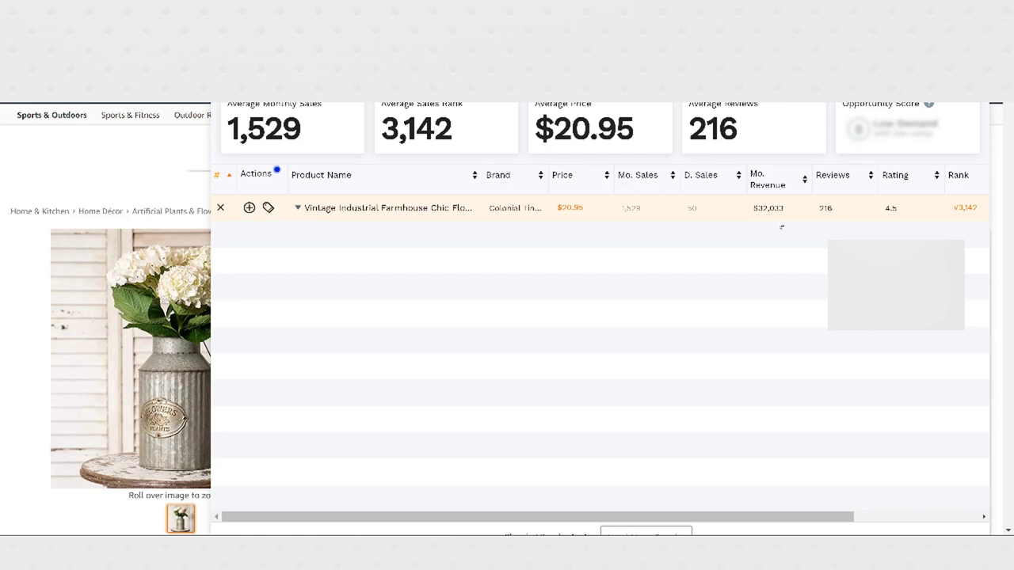
key("Escape")
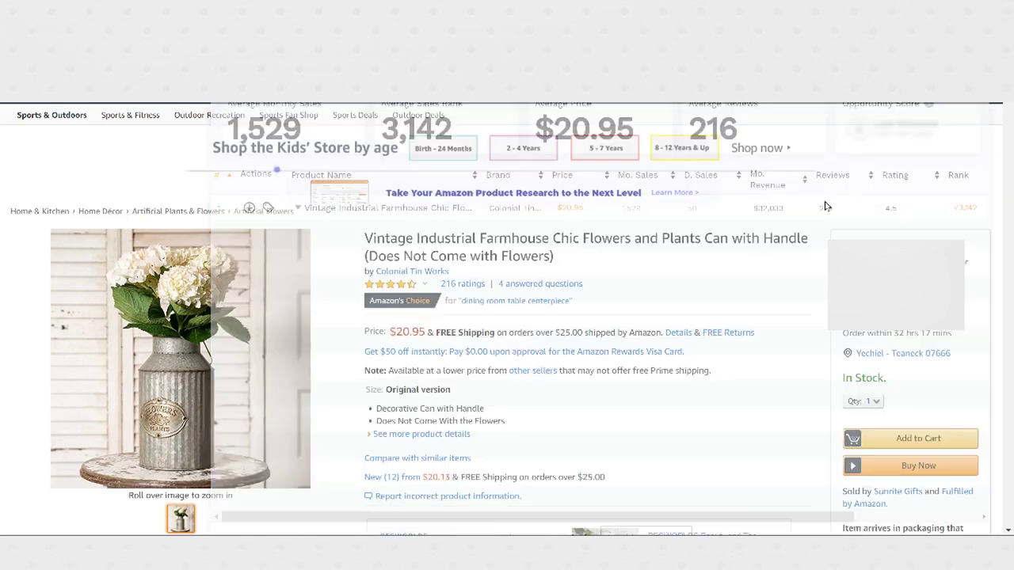
scroll(771, 370, "down", 3)
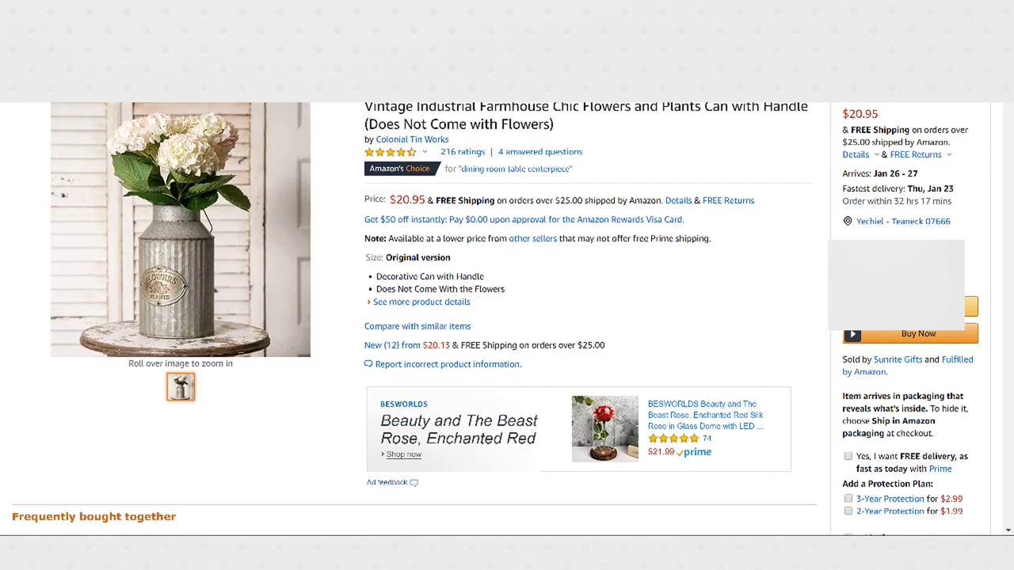
- Switch to the supplier's site to review the Flowers and Plants Can with Handle page and the Product Price Report page
key("ctrl+Tab")
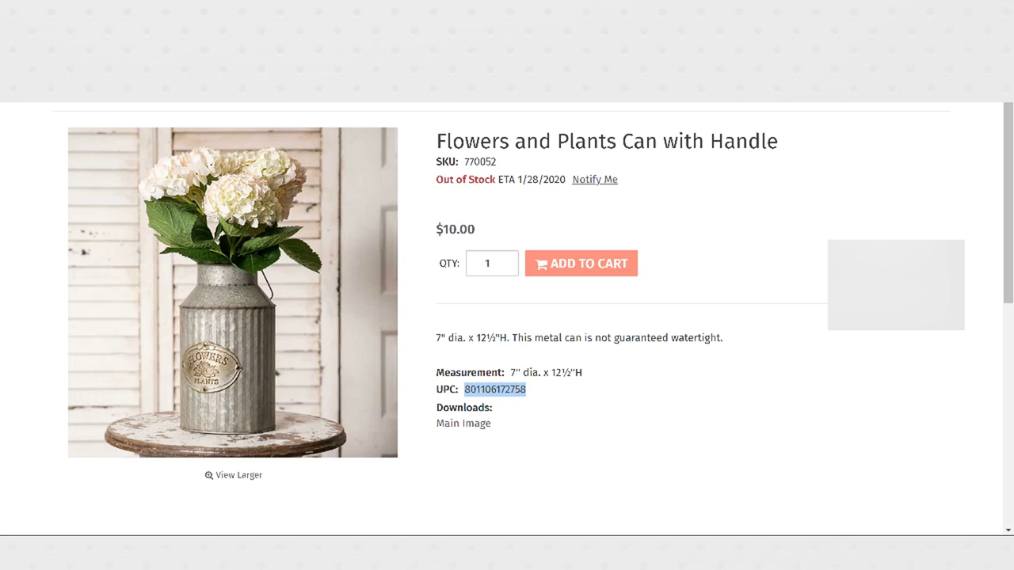
key("ctrl+Tab")
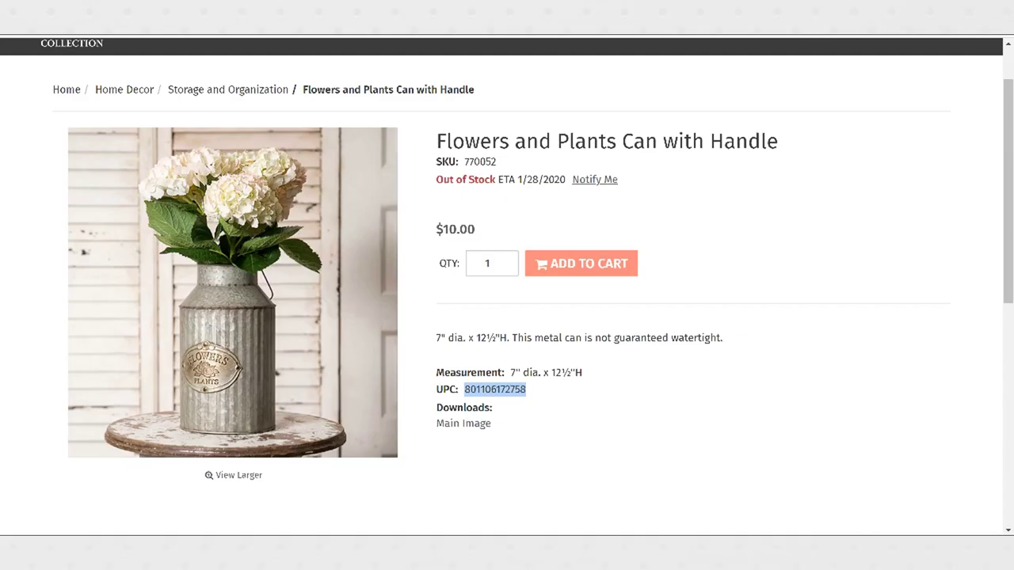
scroll(950, 139, "up", 1)
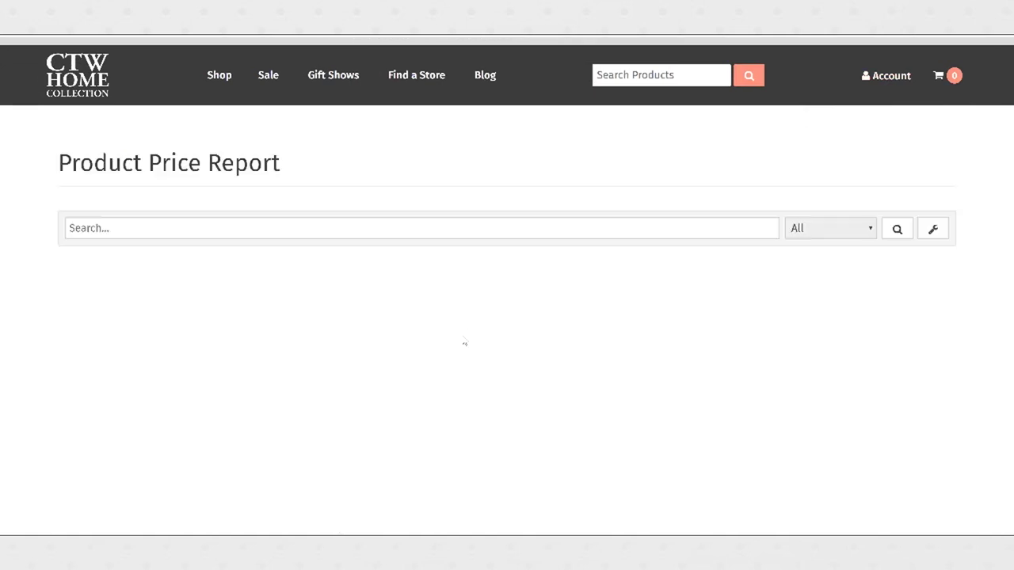
scroll(475, 316, "down", 2)
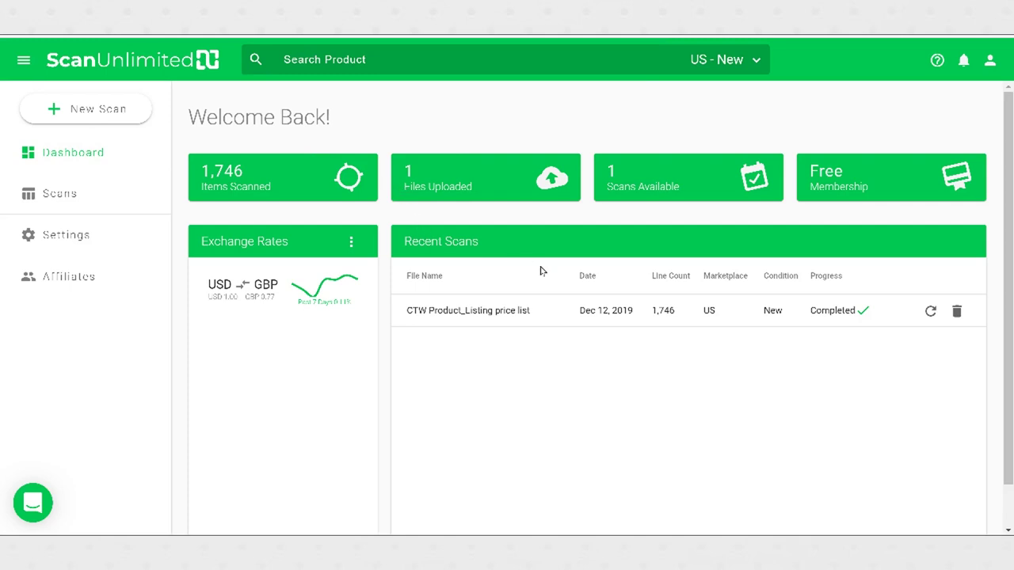
- Open the "CTW Product_Listing price list" scan in ScanUnlimited and examine the net profit and ROI of its items
left_click(498, 314)
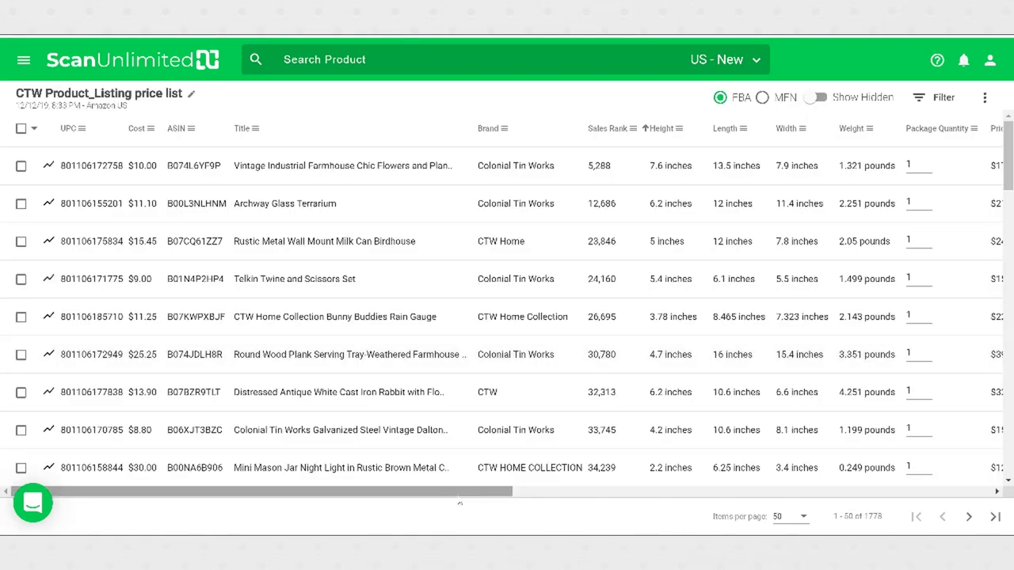
left_click_drag(236, 491, 800, 478)
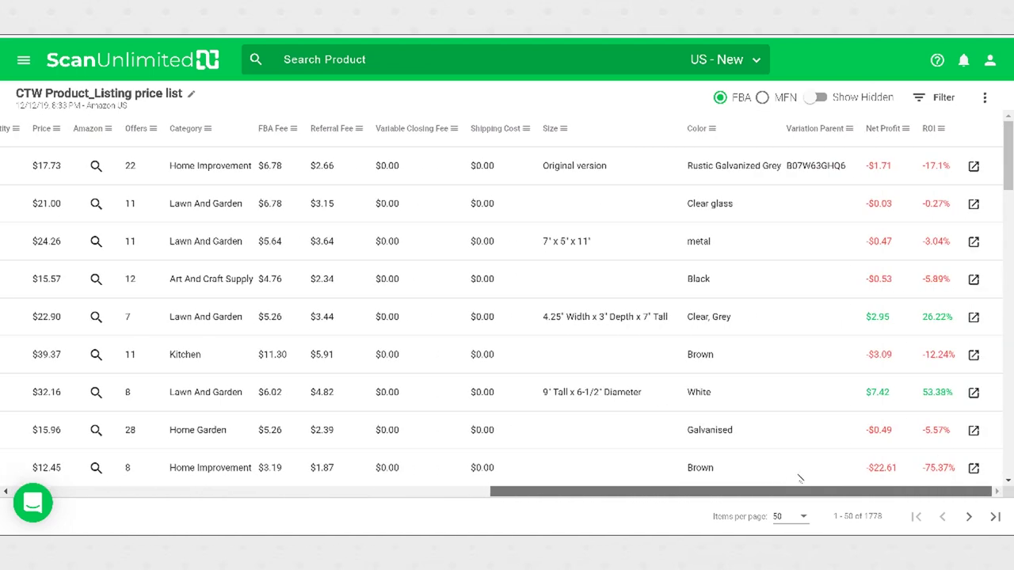
scroll(910, 211, "down", 3)
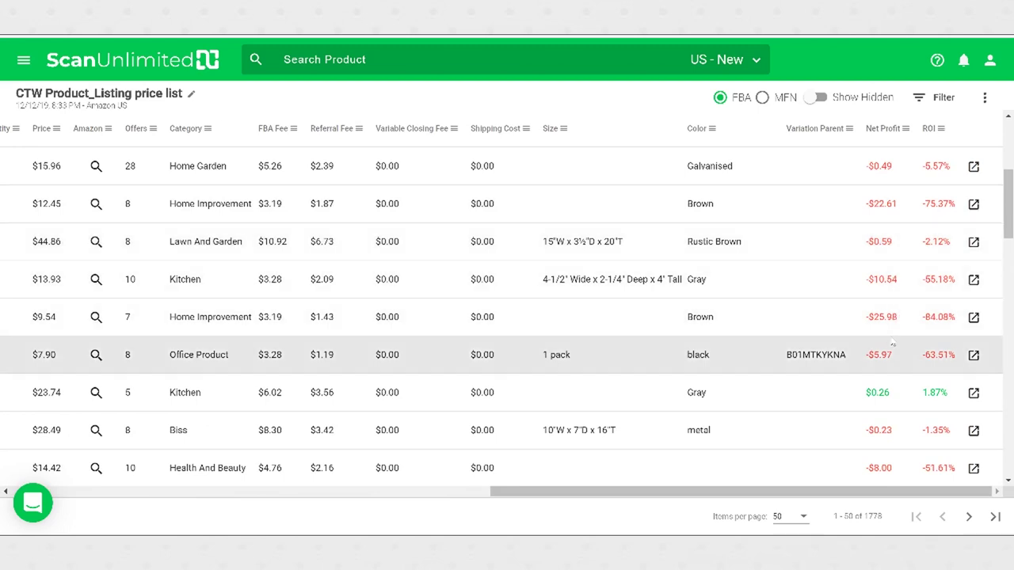
scroll(909, 276, "down", 5)
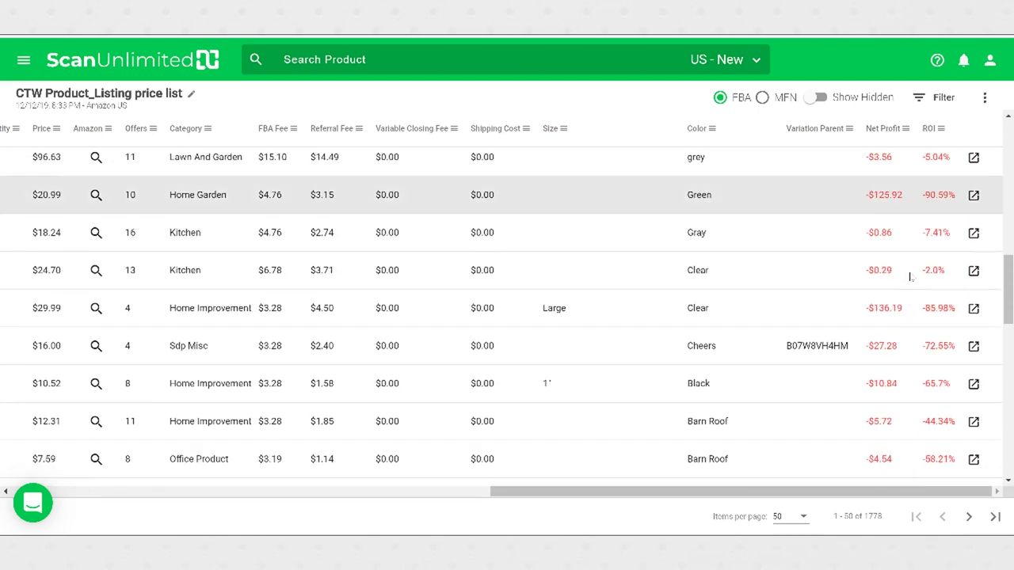
scroll(911, 277, "down", 5)
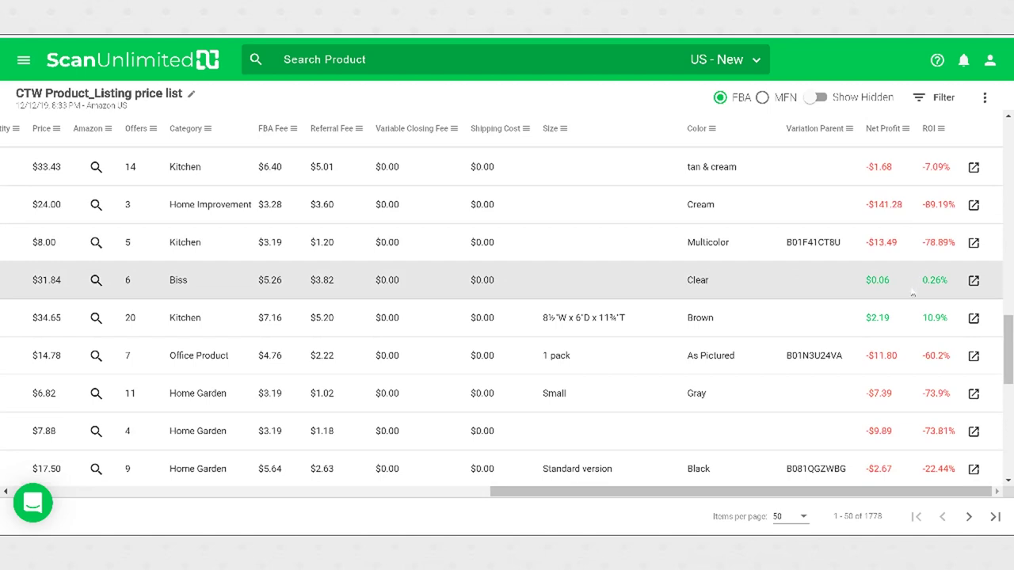
scroll(915, 331, "up", 7)
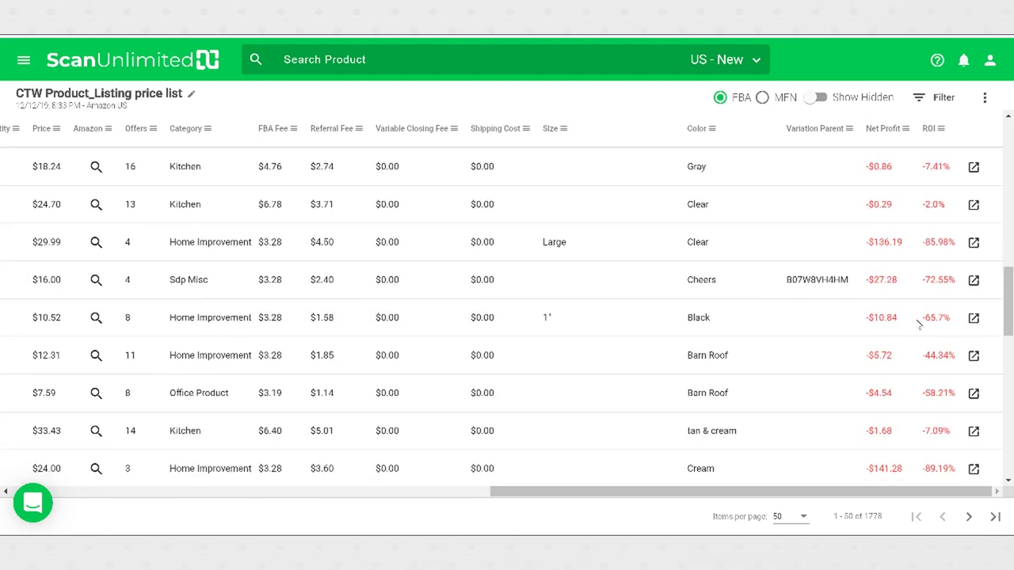
scroll(917, 331, "up", 4)
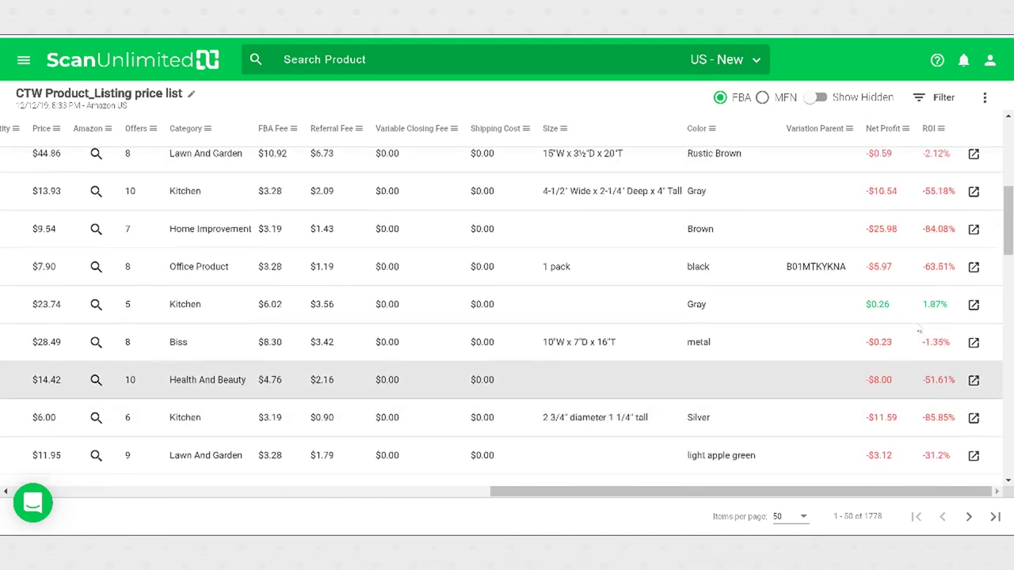
scroll(919, 331, "up", 1)
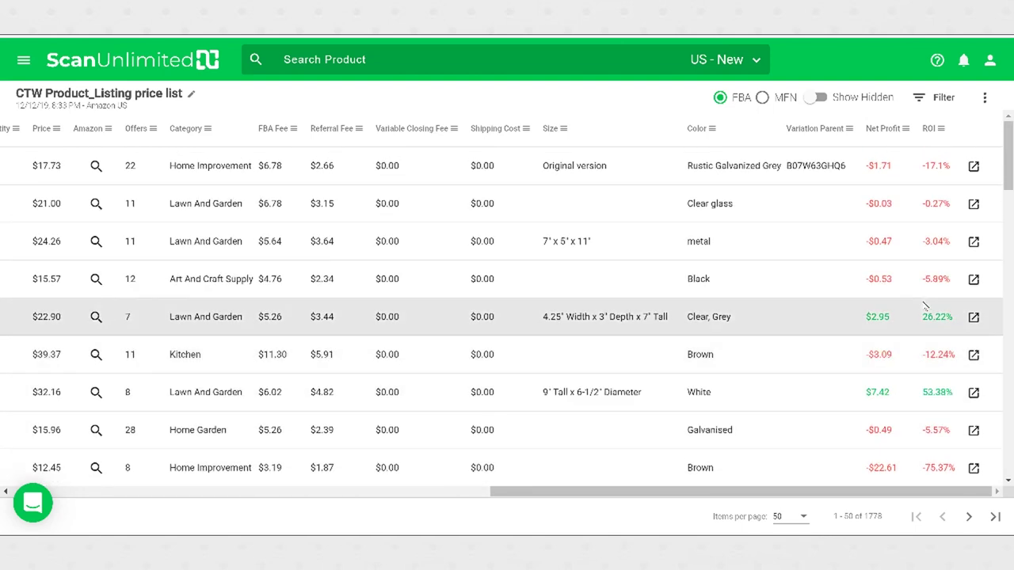
- Sort the scanned price list by ROI from highest to lowest and look over the items' category and fee columns
left_click(955, 133)
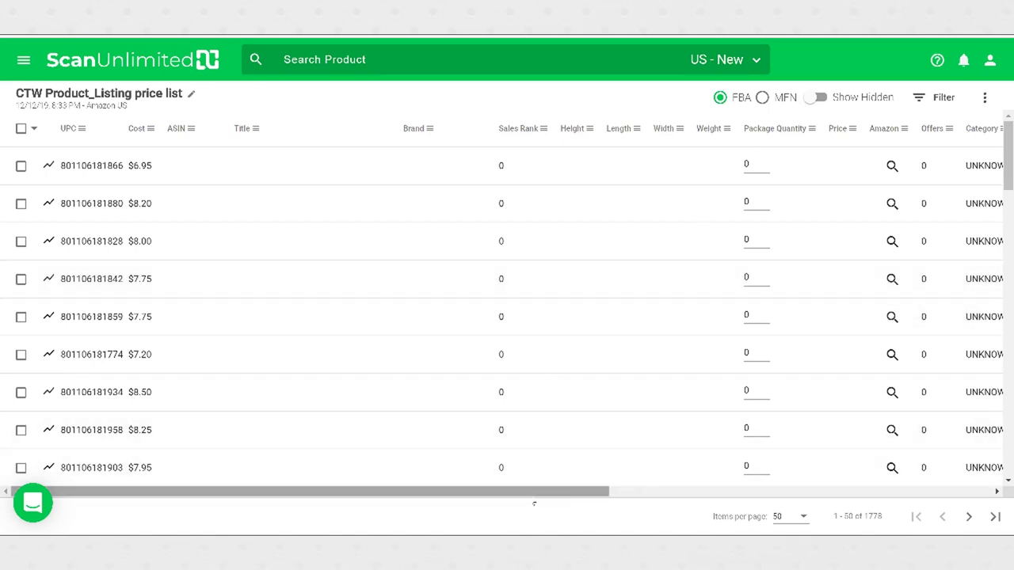
scroll(533, 499, "right", 10)
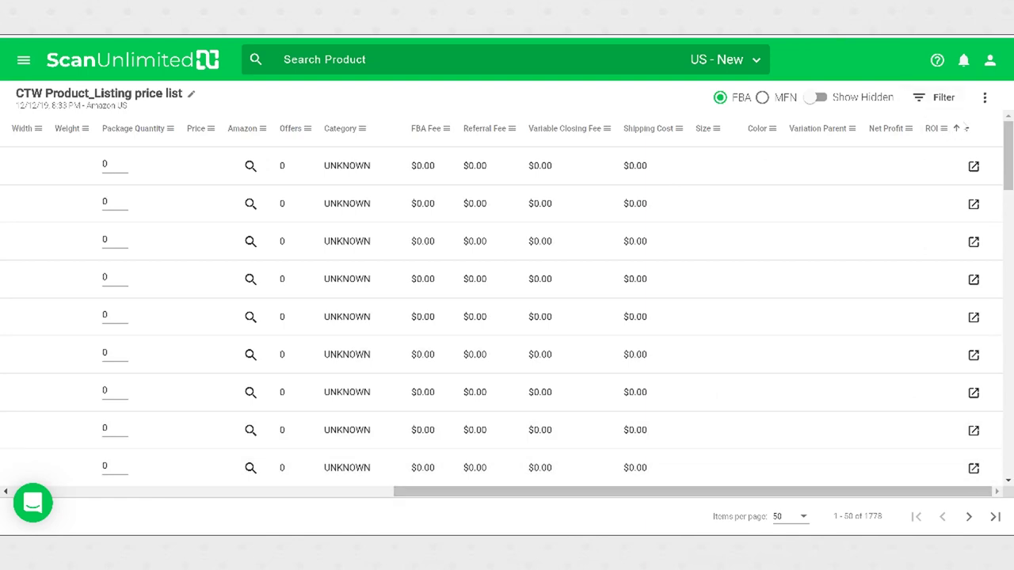
left_click(958, 129)
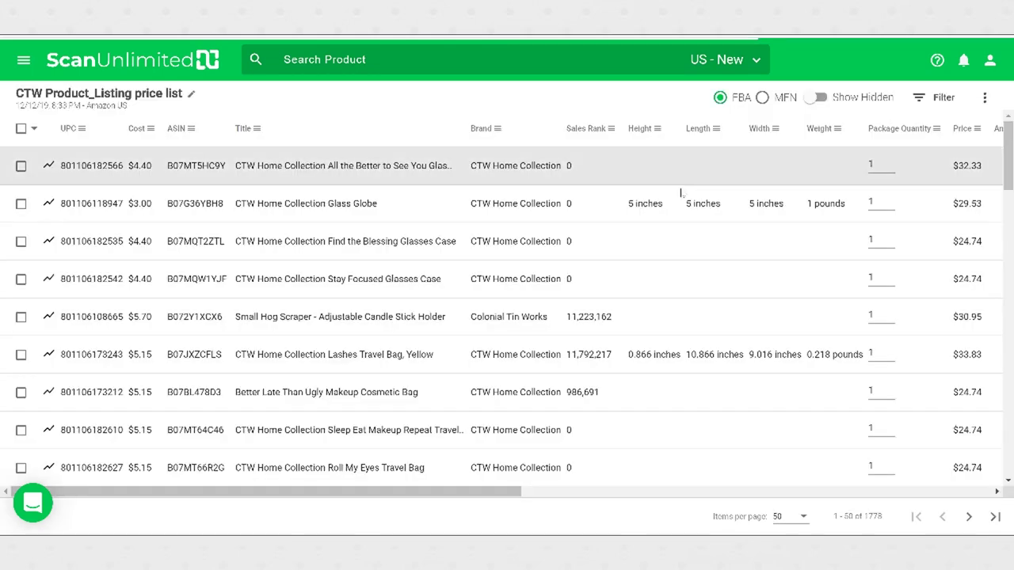
left_click_drag(502, 492, 902, 491)
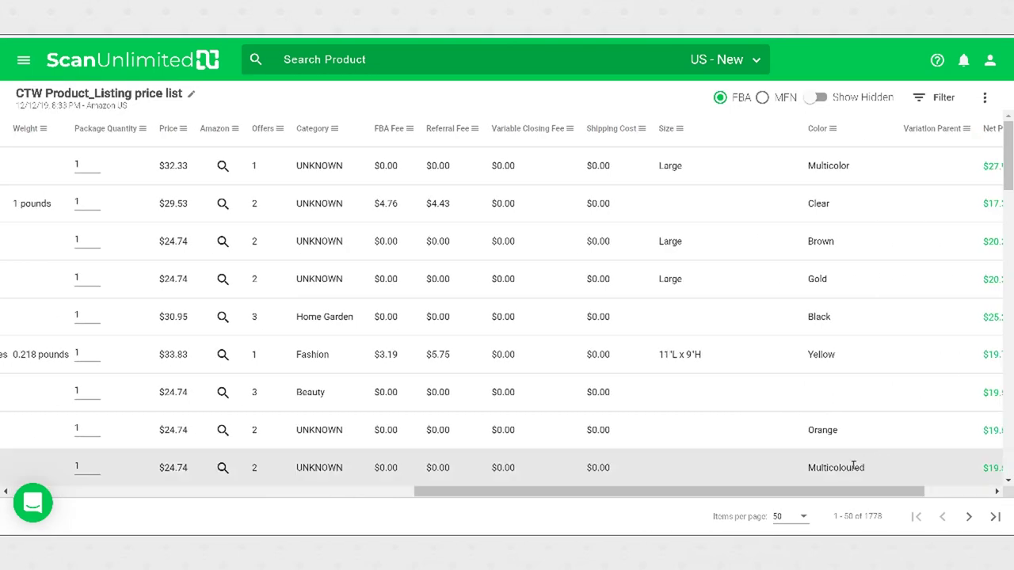
left_click_drag(869, 492, 507, 492)
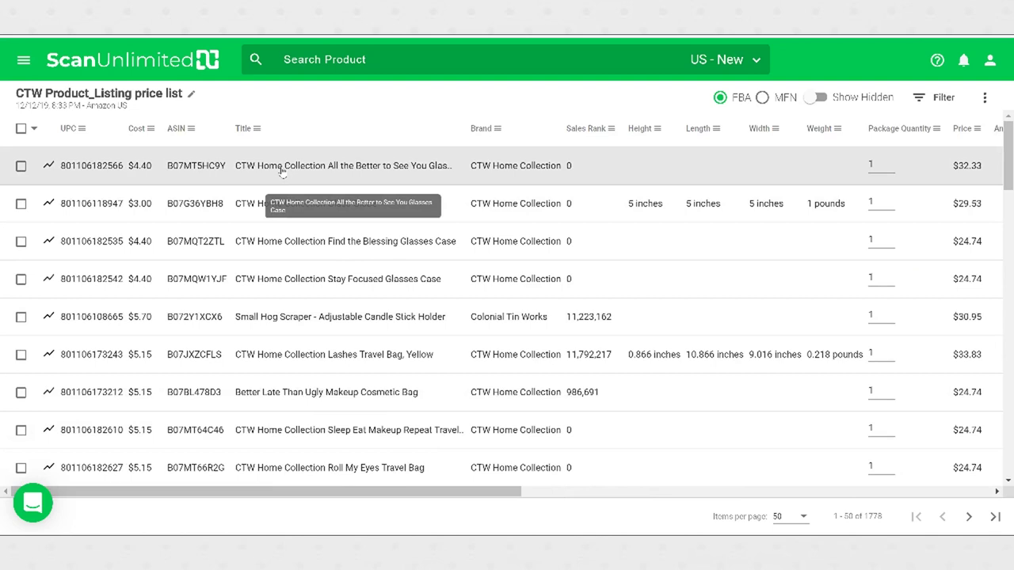
- Open the Amazon listing for the All the Better to See You Glasses Case, check its sellers and copy its ASIN
left_click(281, 170)
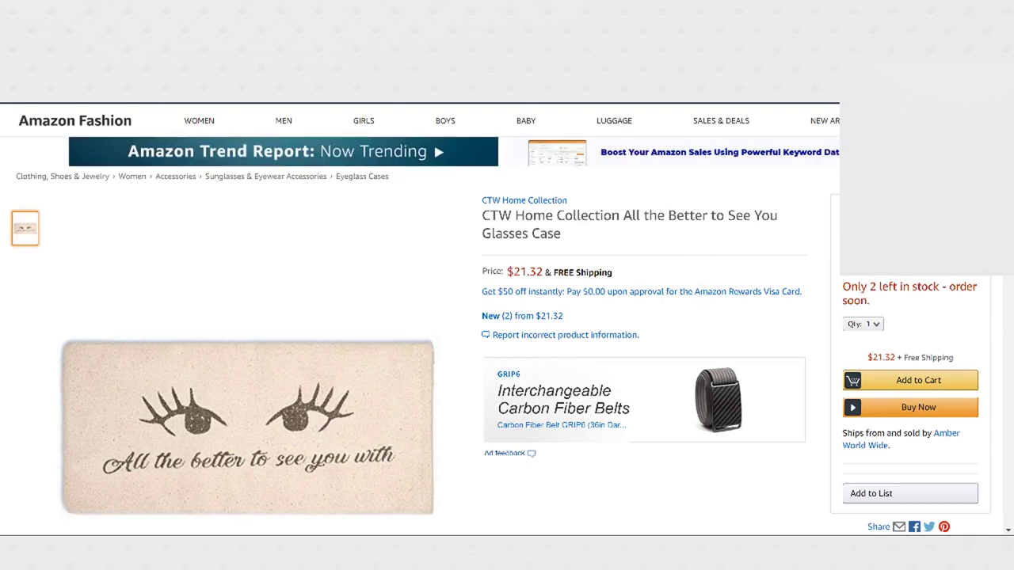
scroll(824, 262, "down", 4)
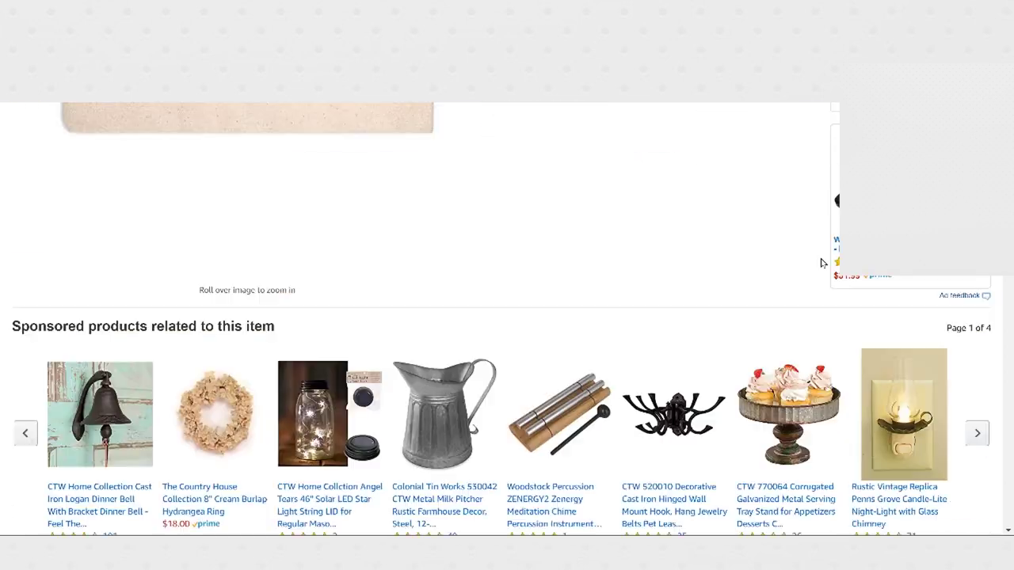
scroll(953, 137, "up", 2)
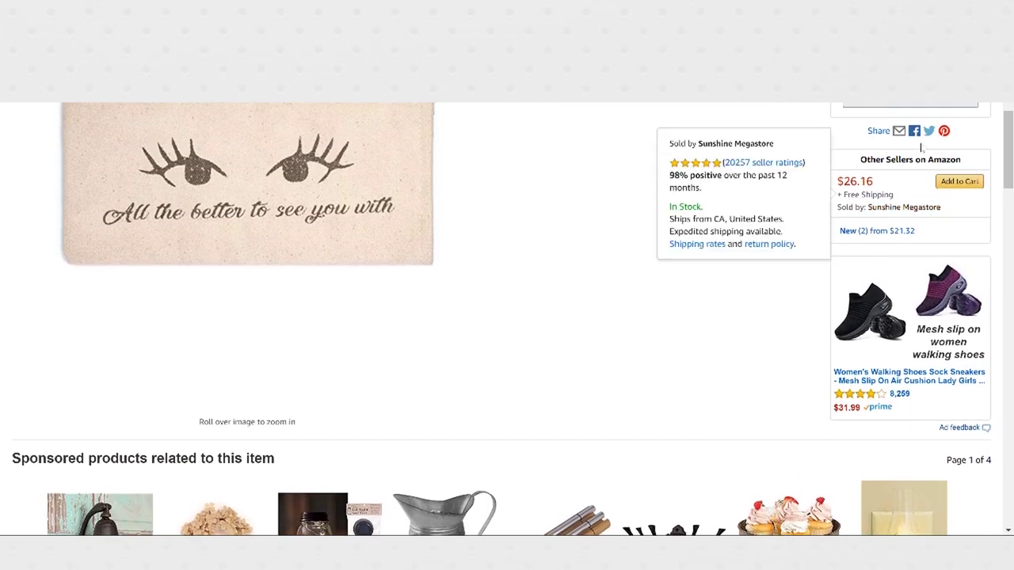
scroll(920, 205, "down", 9)
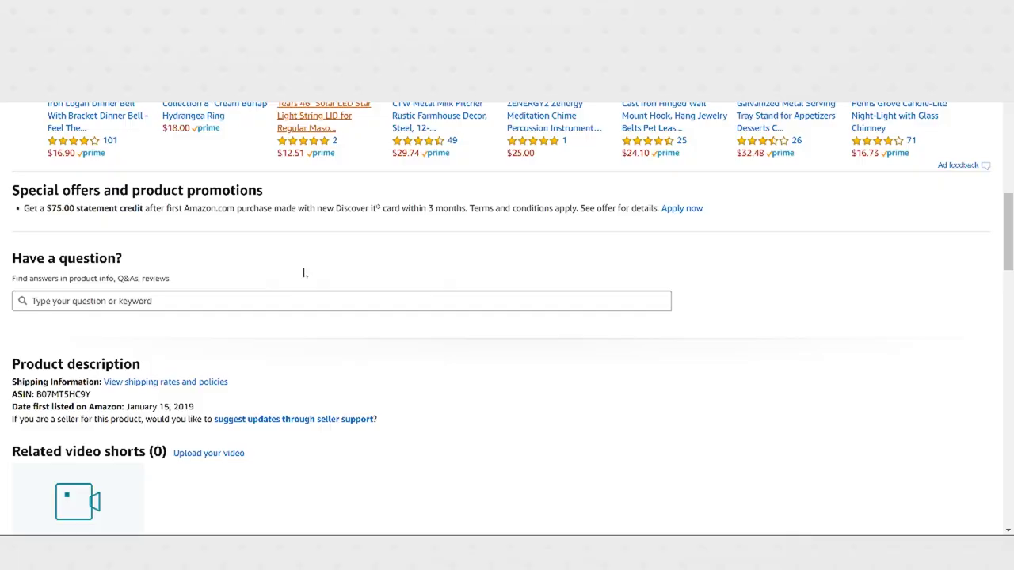
double_click(68, 261)
key("ctrl+c")
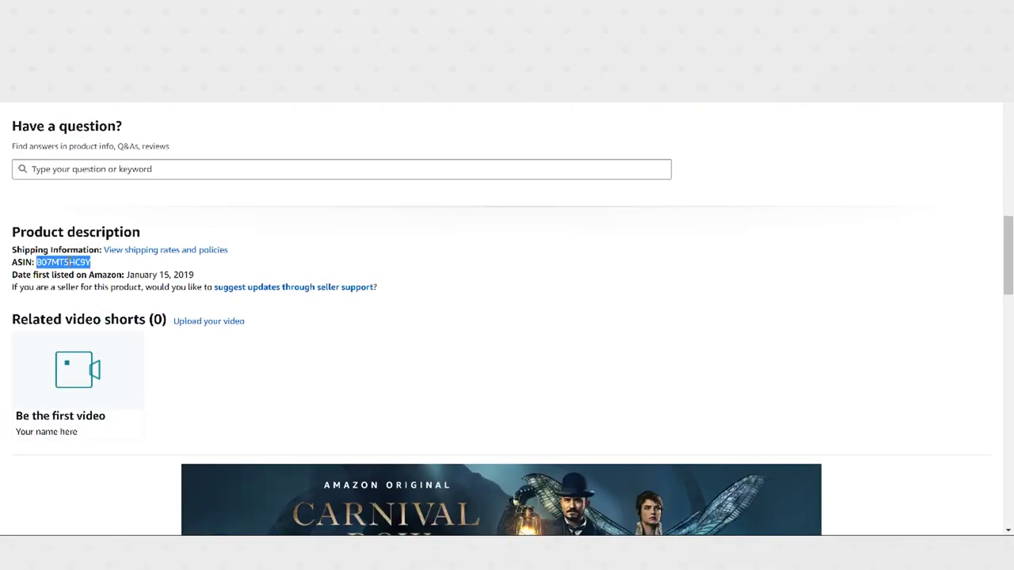
- Switch to Seller Central's Add a Product page and search Amazon's catalog for ASIN B07MT5HC9Y
key("ctrl+Tab")
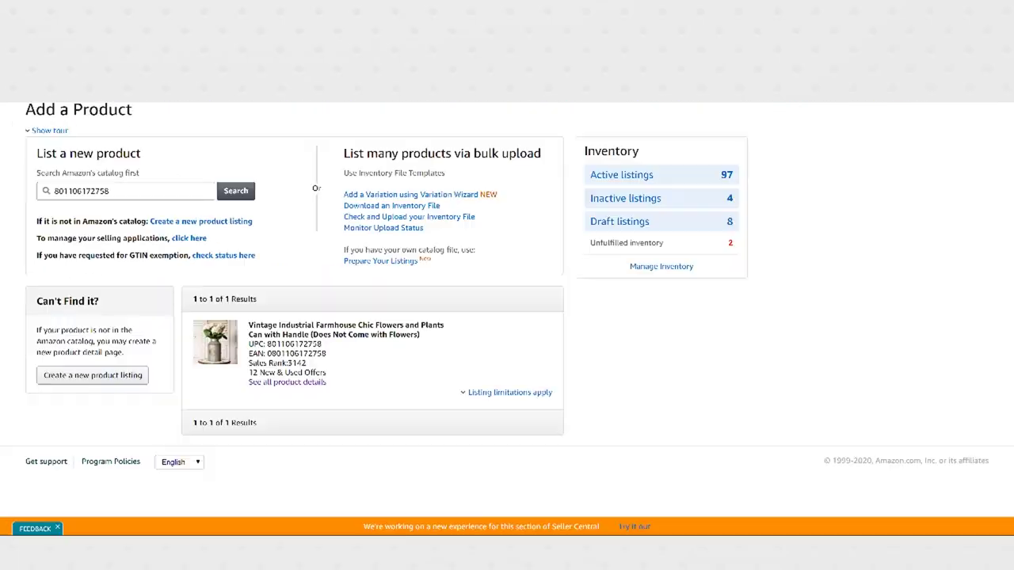
double_click(161, 191)
key("ctrl+v")
left_click(236, 191)
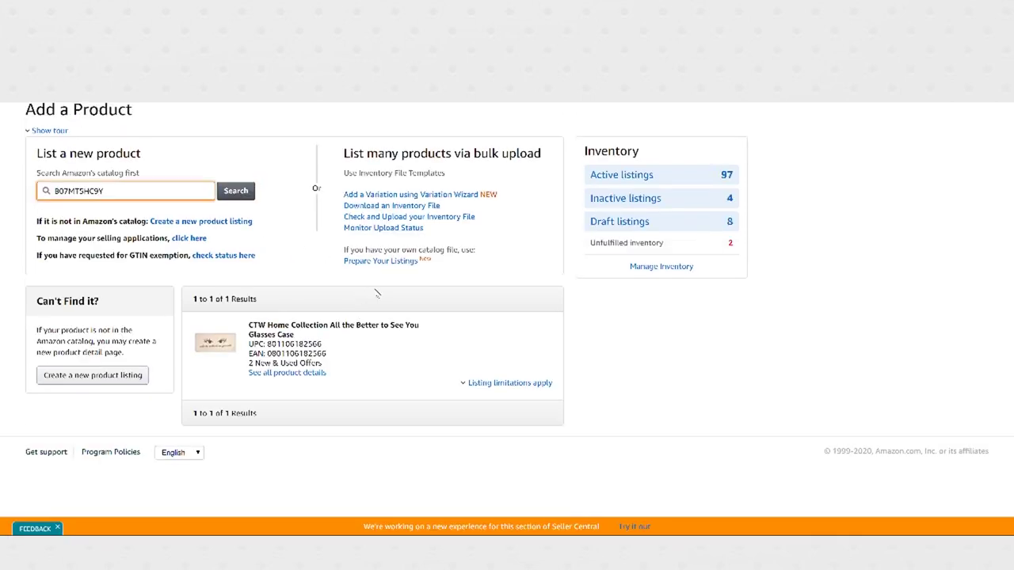
- Expand the listing limitations of the glasses case and choose to sell it in new condition
left_click(510, 384)
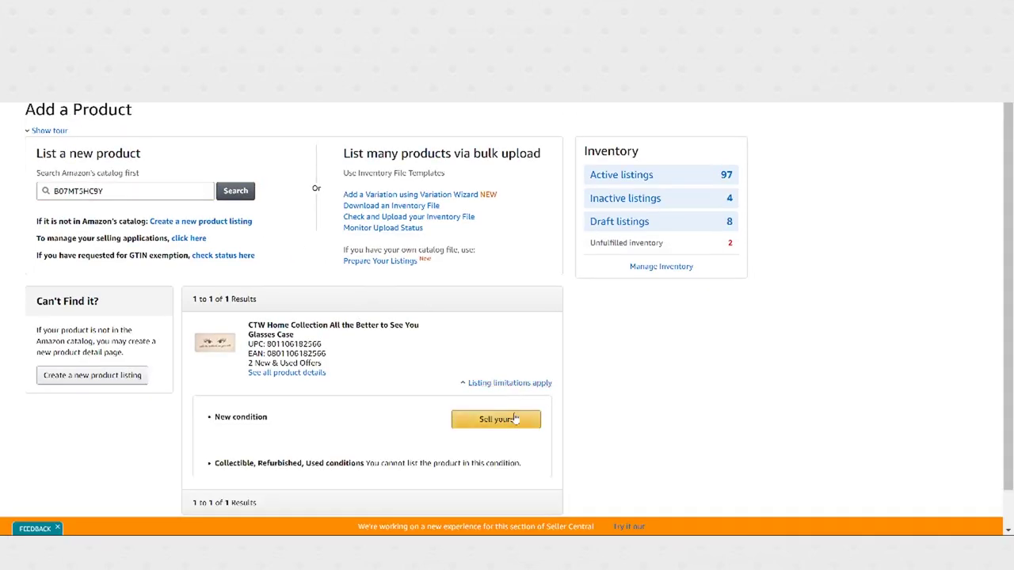
scroll(512, 391, "down", 1)
left_click(494, 388)
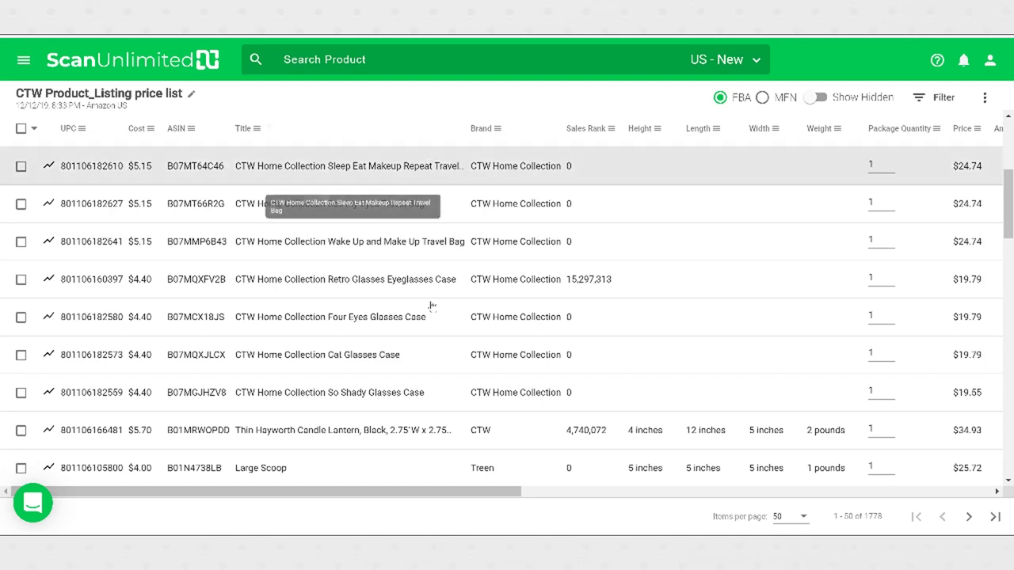
- Return to the ScanUnlimited price list and add an ROI filter of Greater Than 50
left_click_drag(516, 491, 985, 489)
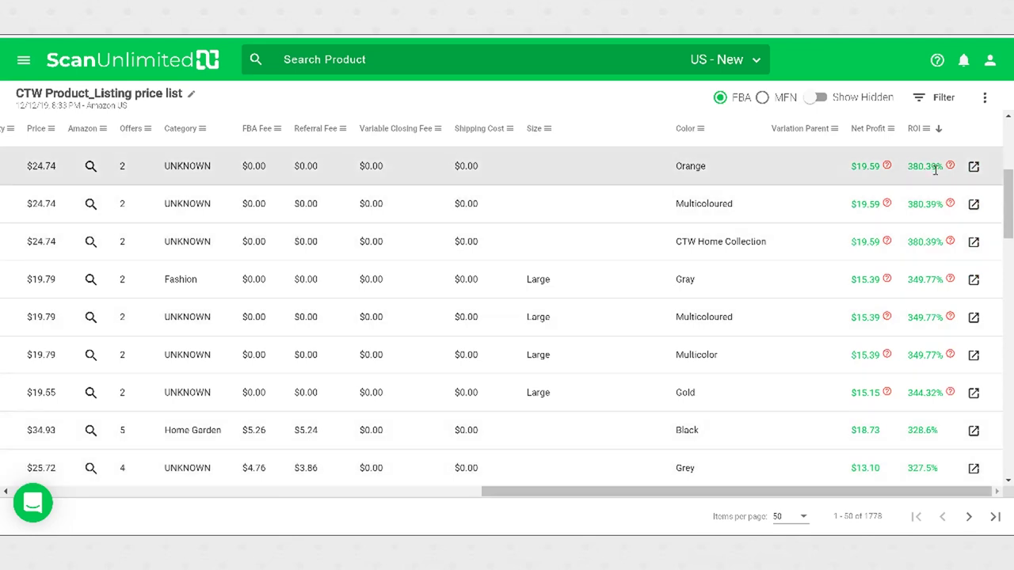
left_click_drag(775, 492, 911, 493)
left_click(926, 129)
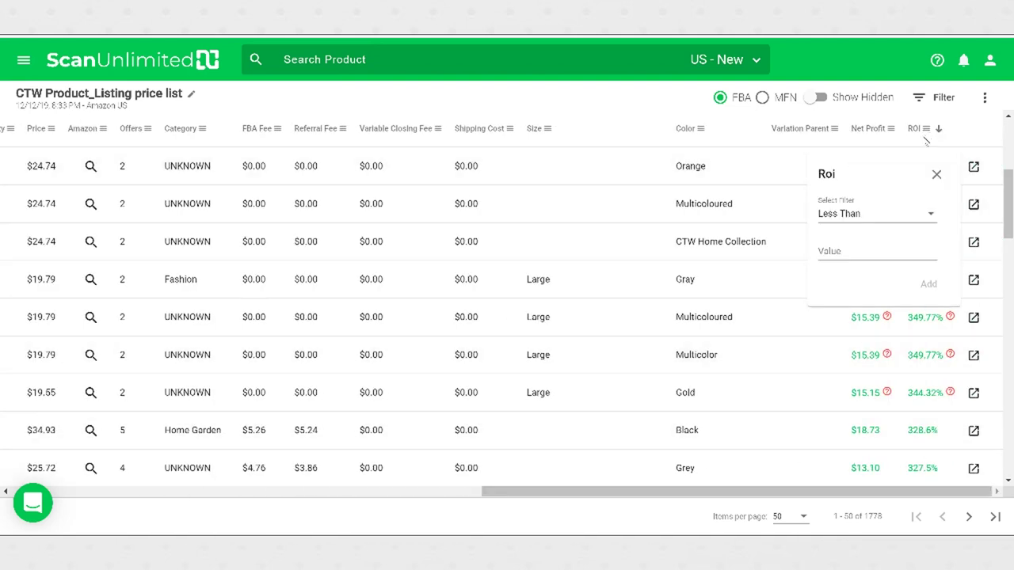
left_click(859, 222)
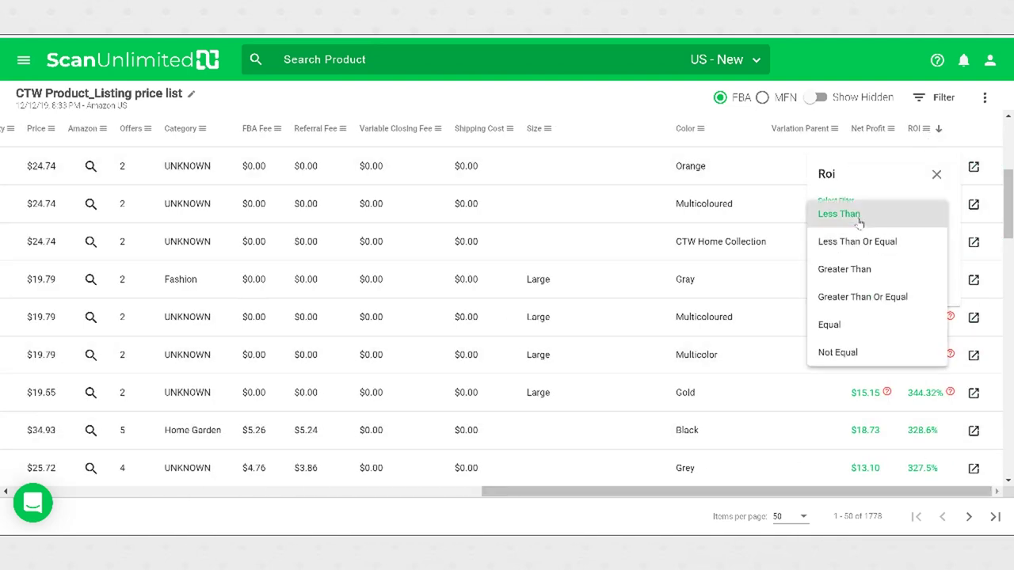
left_click(861, 277)
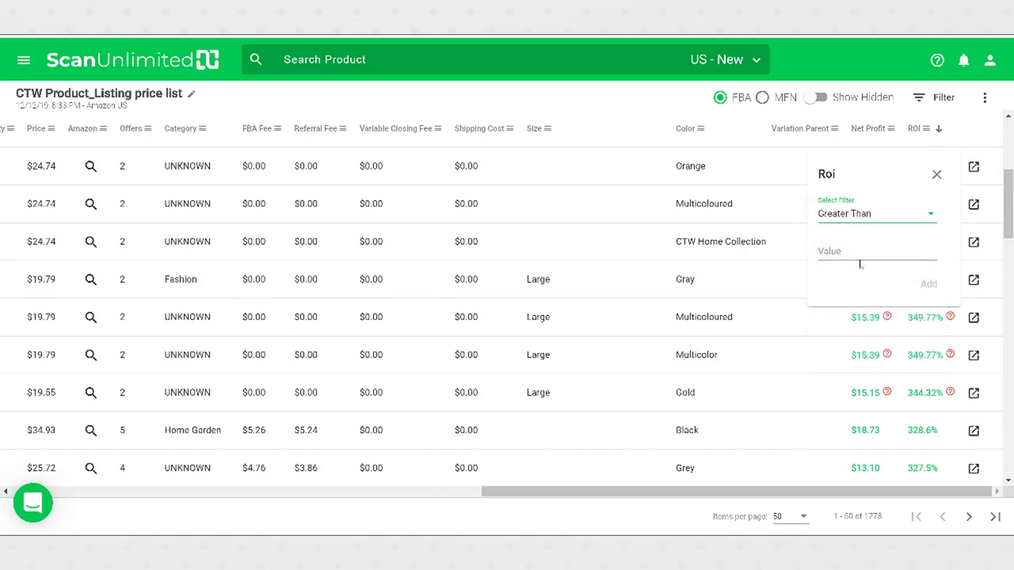
left_click(853, 252)
type("50")
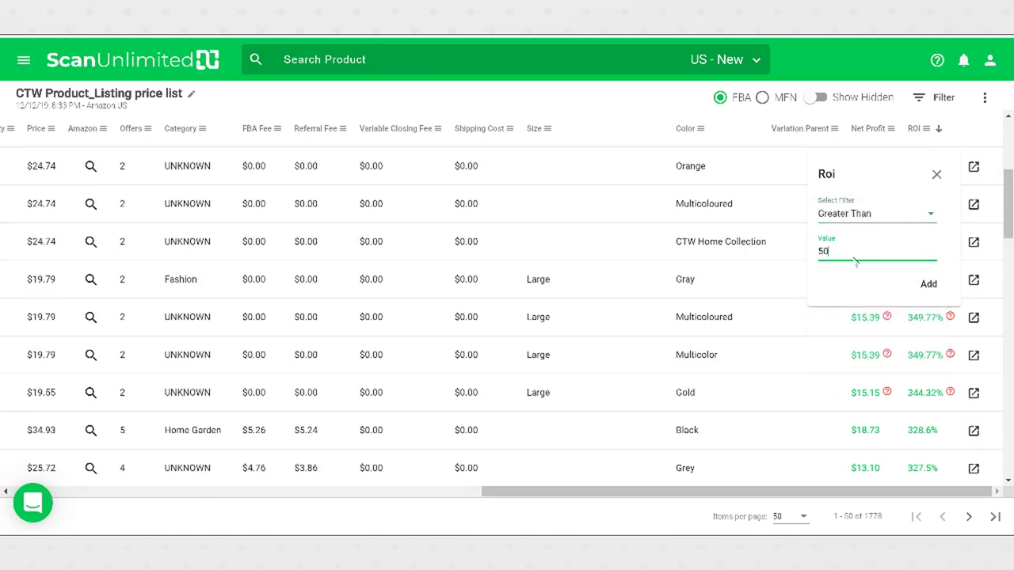
left_click(928, 284)
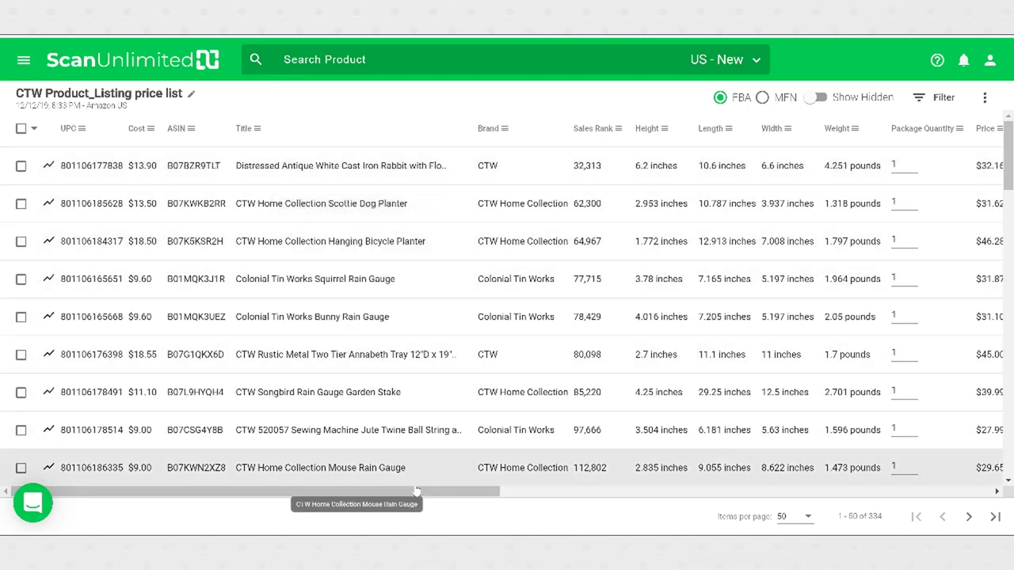
- Open the Amazon listing of the Distressed Antique White Cast Iron Rabbit from the price list
left_click_drag(403, 491, 841, 491)
left_click_drag(707, 491, 791, 491)
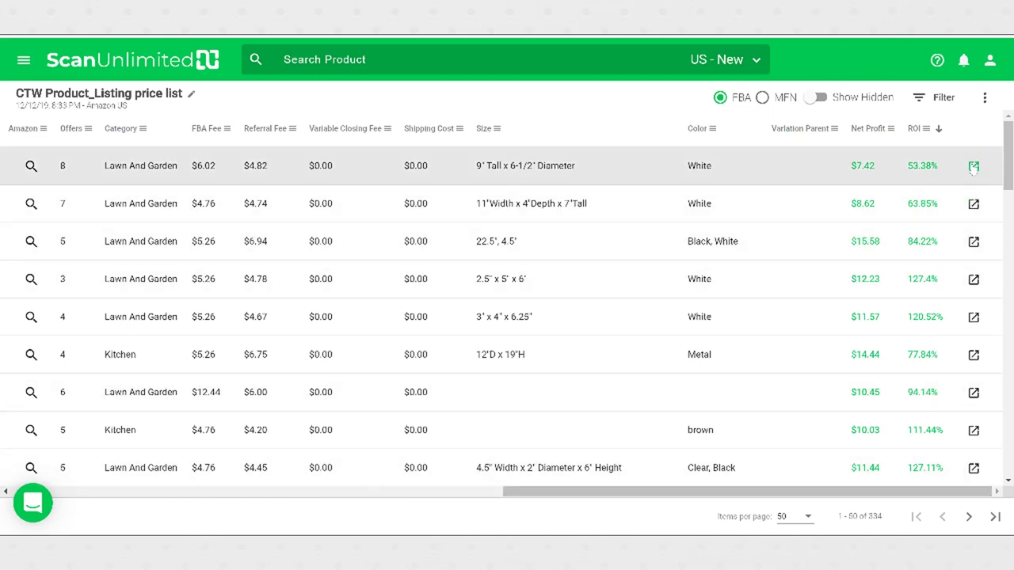
left_click(973, 165)
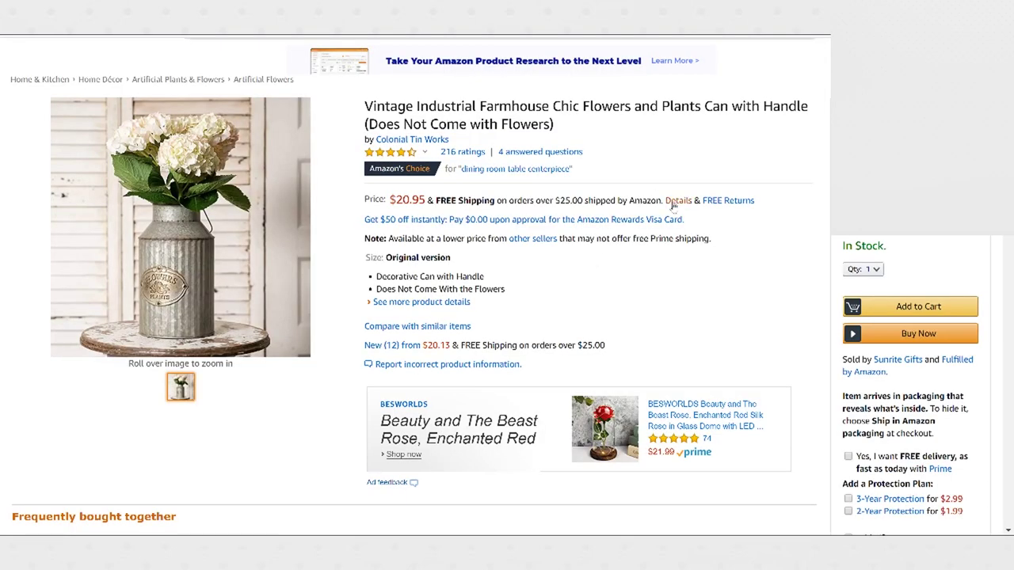
- Review the Amazon product details of the Vintage Industrial Farmhouse Chic Flowers and Plants Can and copy its ASIN
scroll(772, 222, "down", 3)
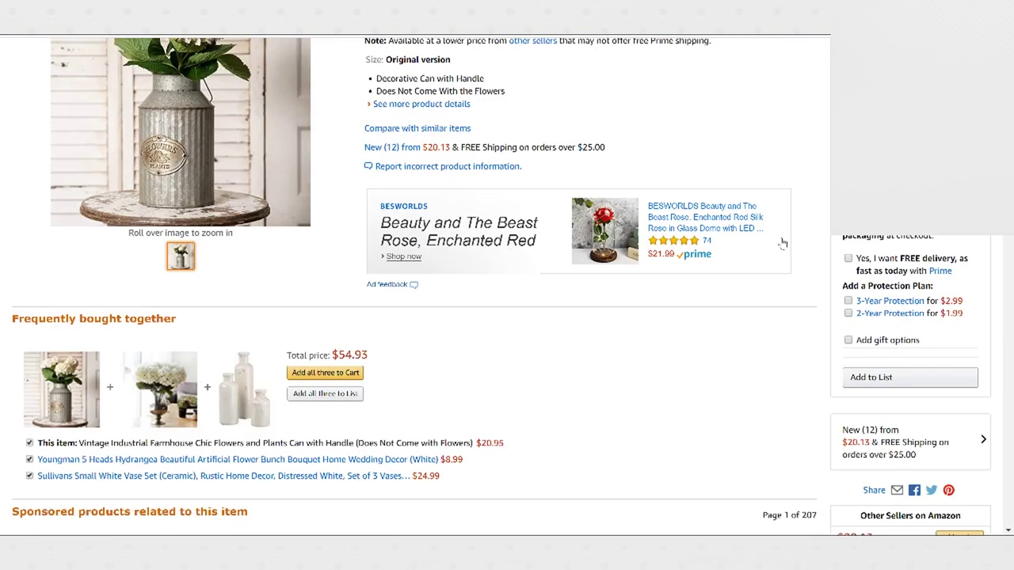
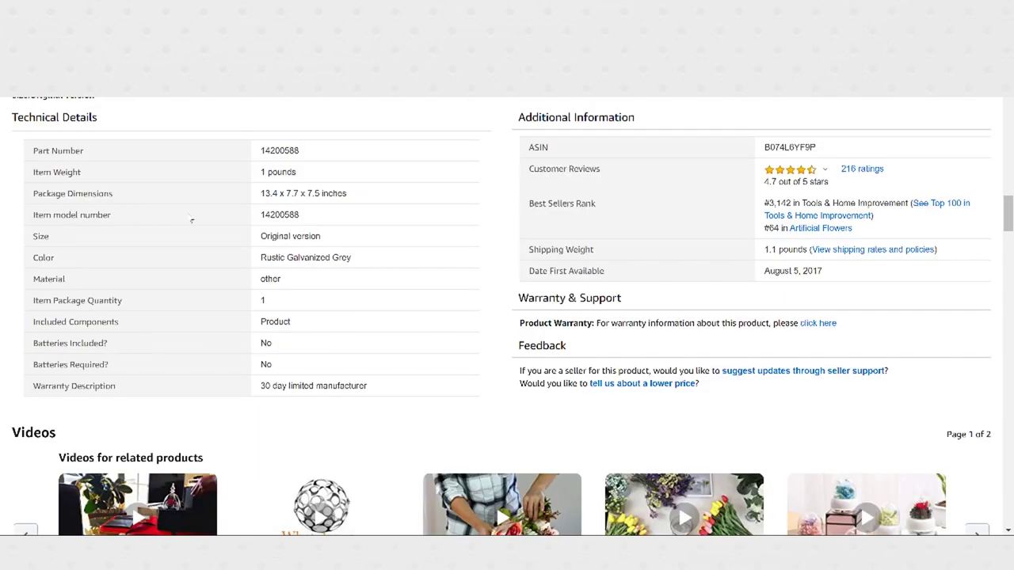
scroll(634, 229, "down", 1)
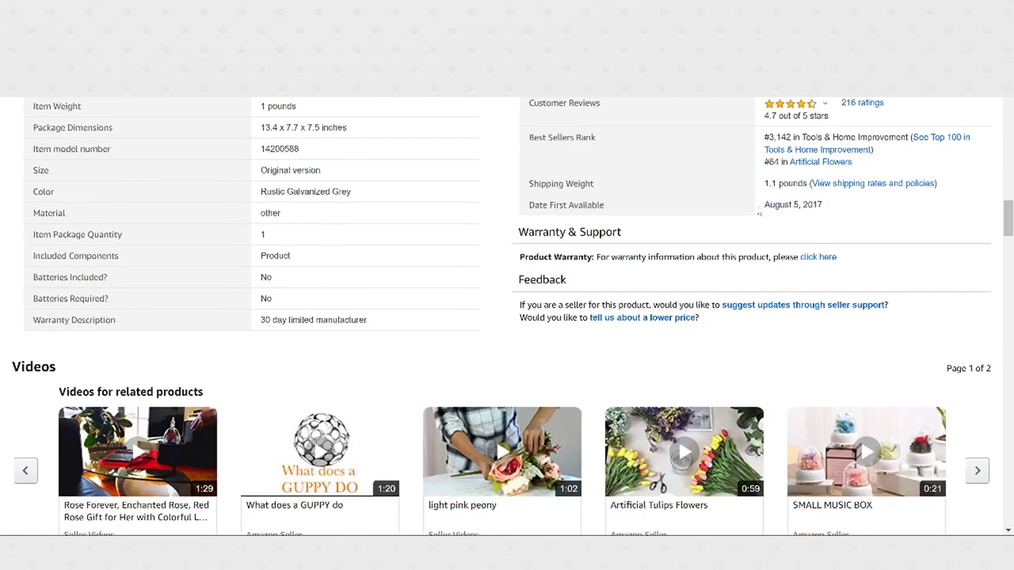
scroll(780, 111, "up", 1)
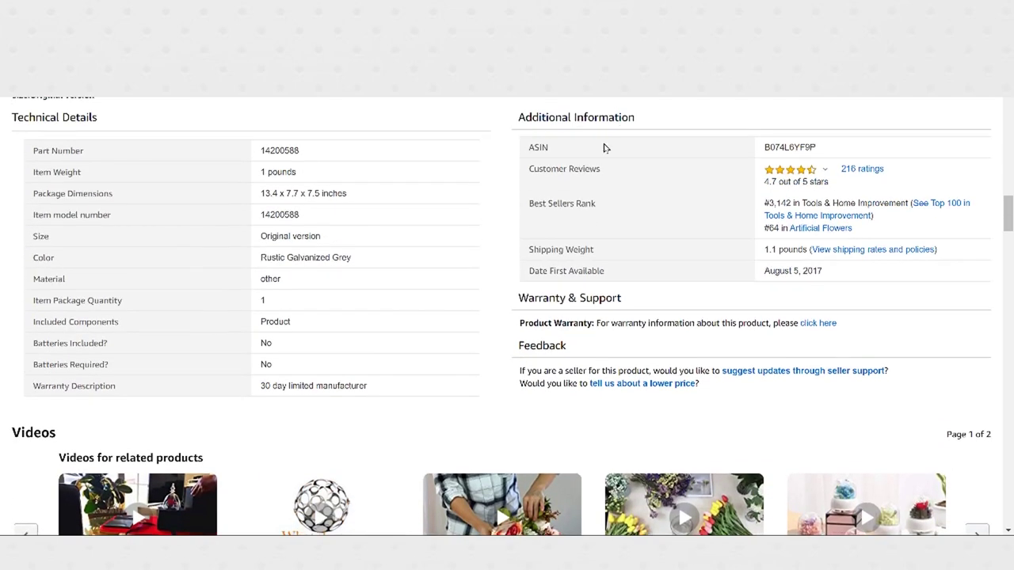
double_click(796, 147)
key("ctrl+c")
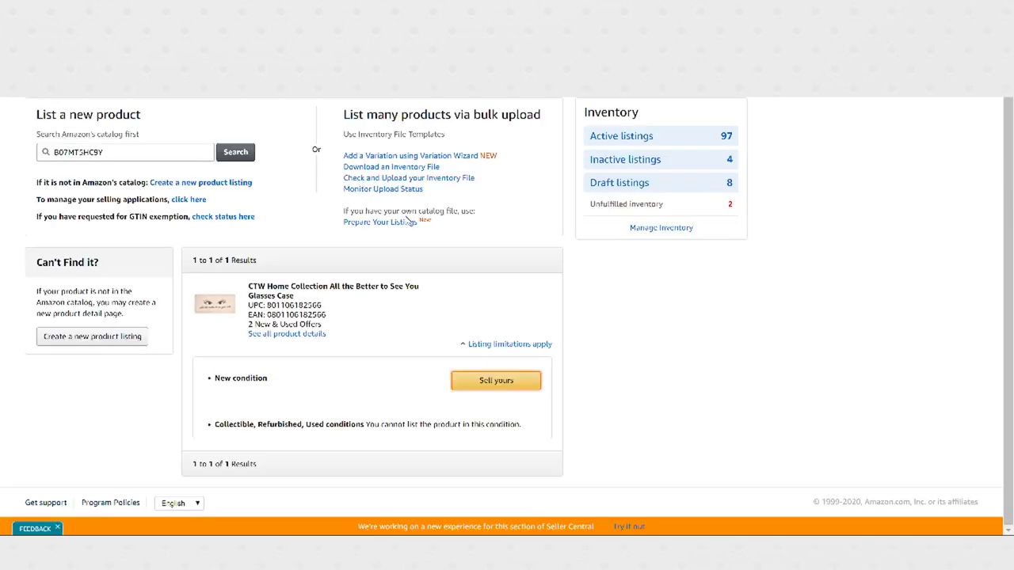
- Search Amazon's catalog on Seller Central's Add a Product page for ASIN B074L6YF9P
scroll(250, 183, "up", 1)
left_click_drag(143, 194, 59, 196)
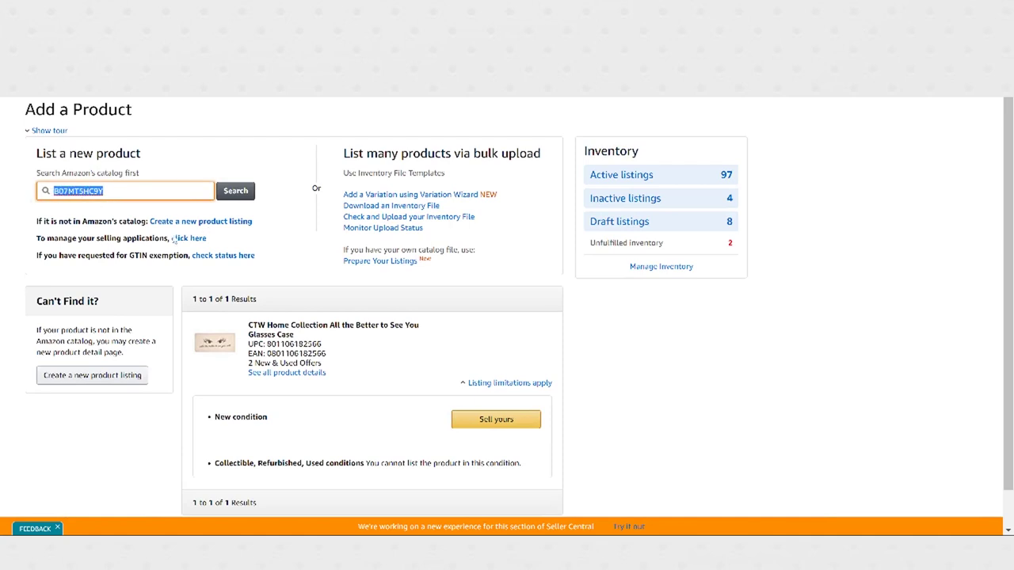
key("ctrl+v")
left_click(249, 191)
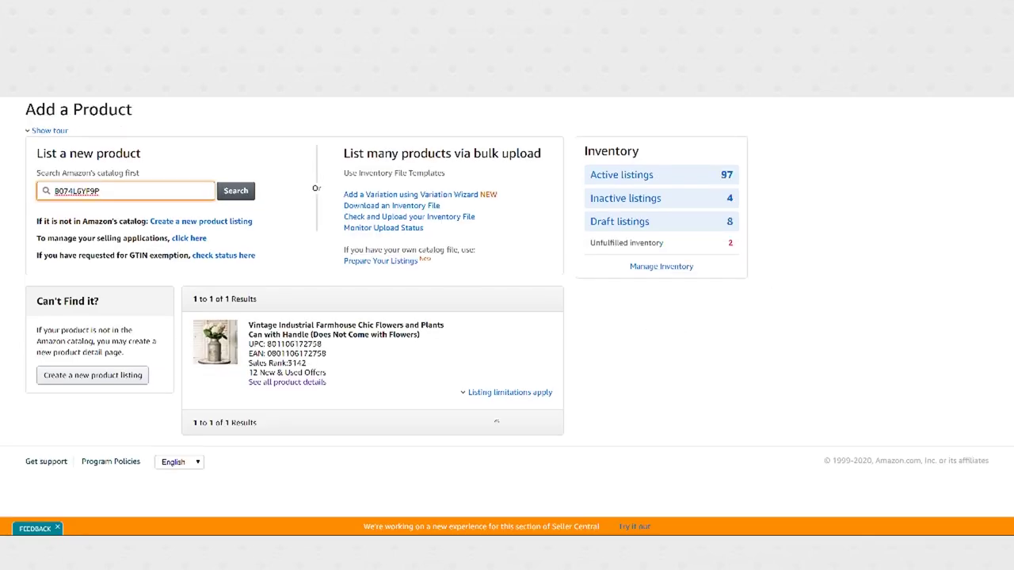
- Expand the listing limitations of the Flowers and Plants Can and choose to sell it
left_click(516, 395)
scroll(530, 372, "down", 1)
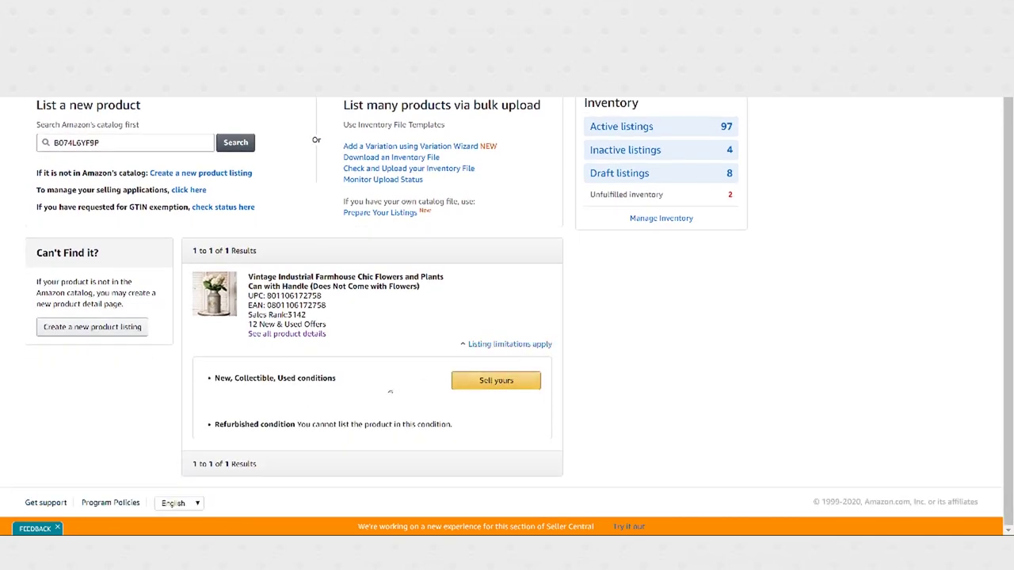
left_click(499, 390)
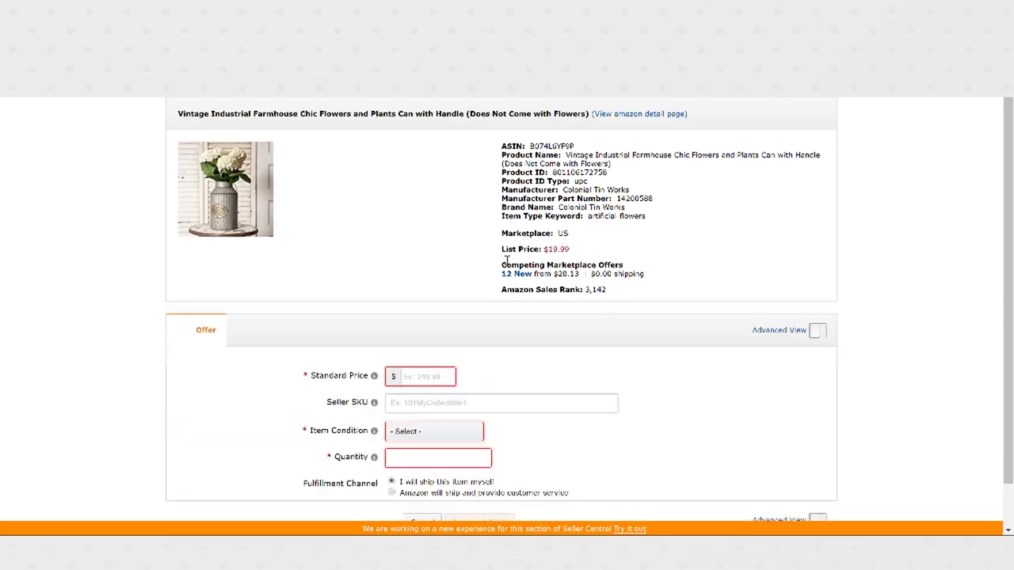
- Set the offer's item condition to New, its quantity to 10 and its standard price to match the lowest price of $20.13
scroll(864, 272, "down", 1)
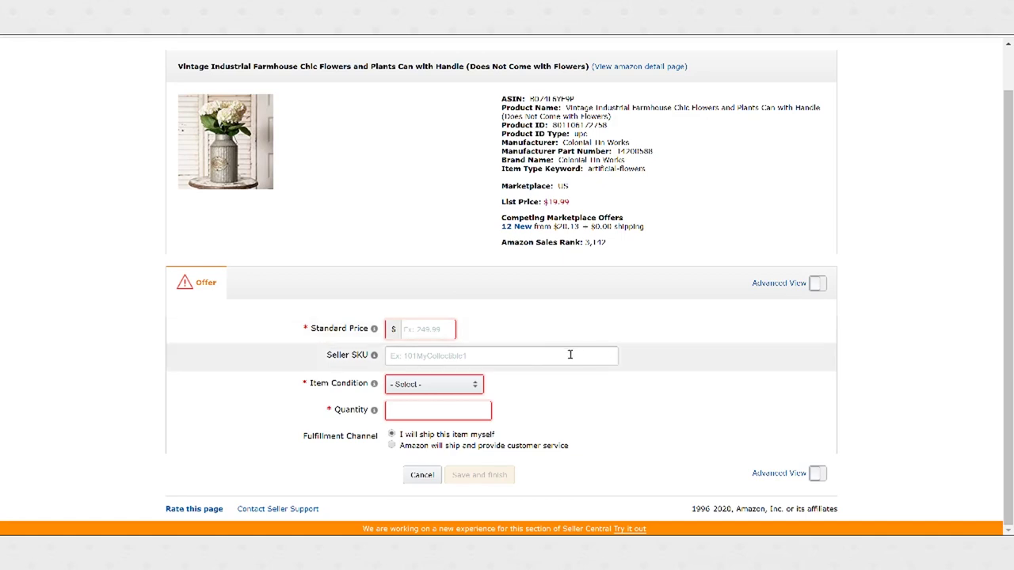
left_click(469, 388)
left_click(434, 398)
left_click(442, 445)
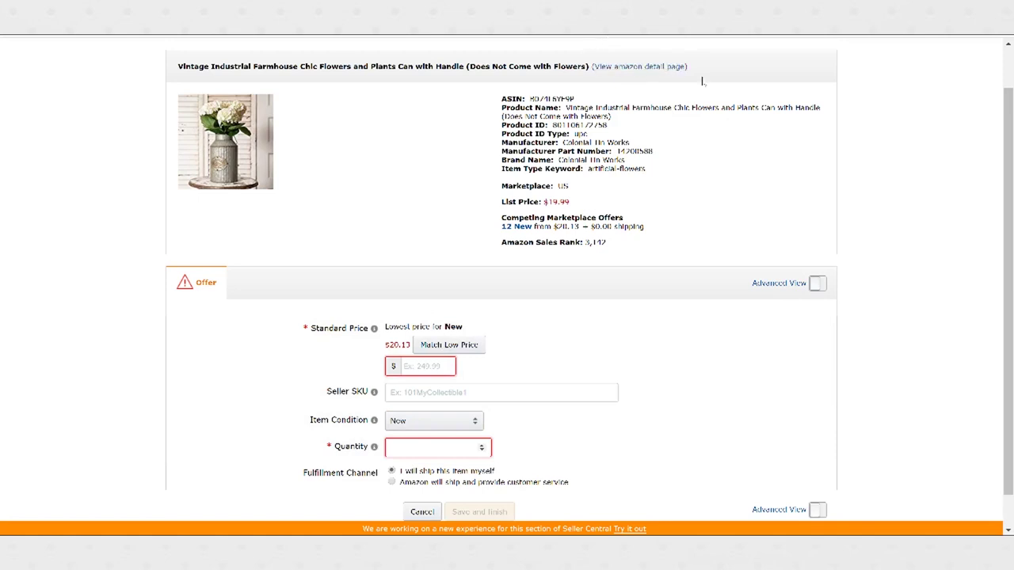
type("10")
scroll(491, 380, "down", 1)
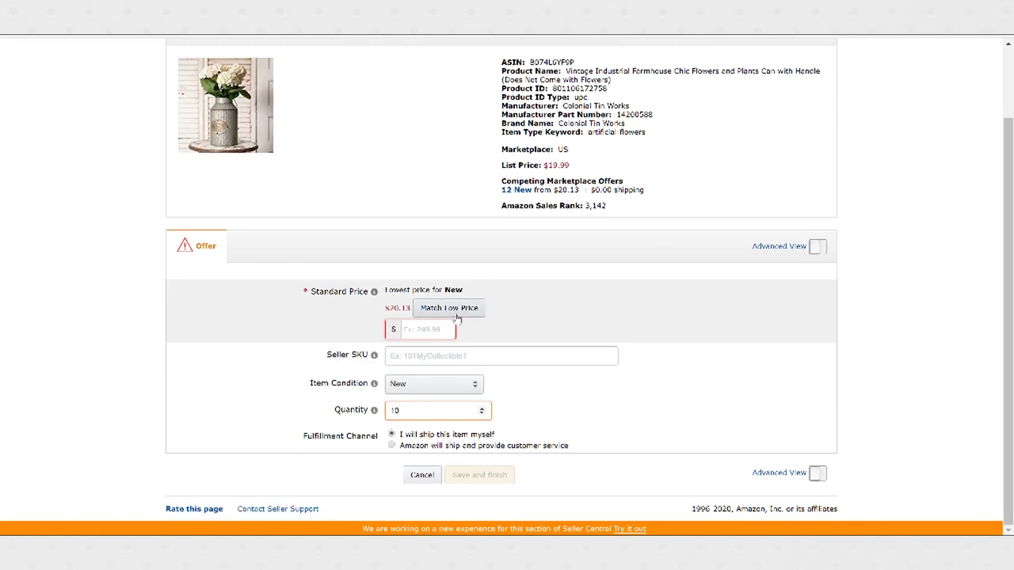
left_click(449, 309)
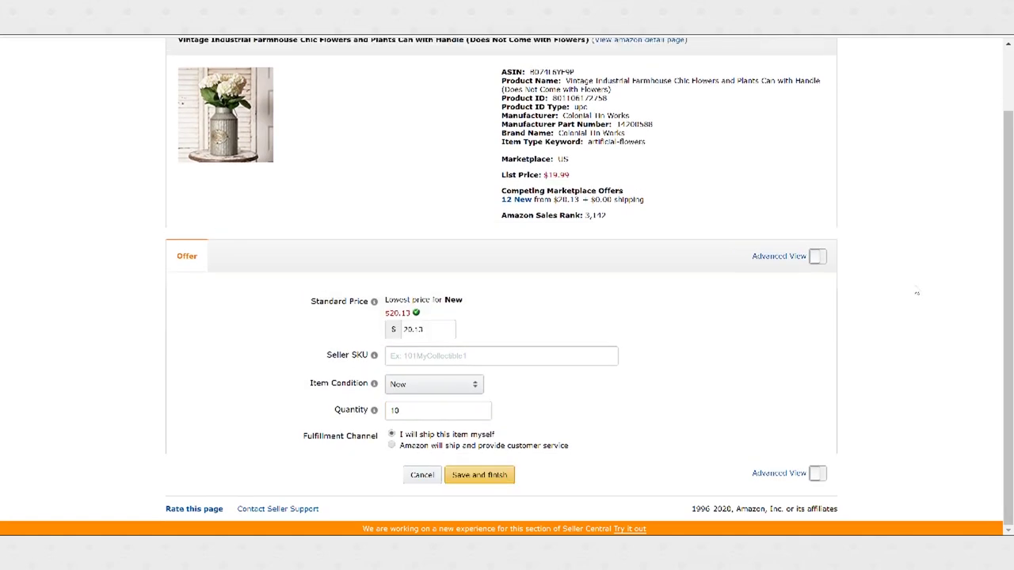
- Turn on the offer's advanced view, set the handling time to 3 and review the shipping template setting
left_click(817, 257)
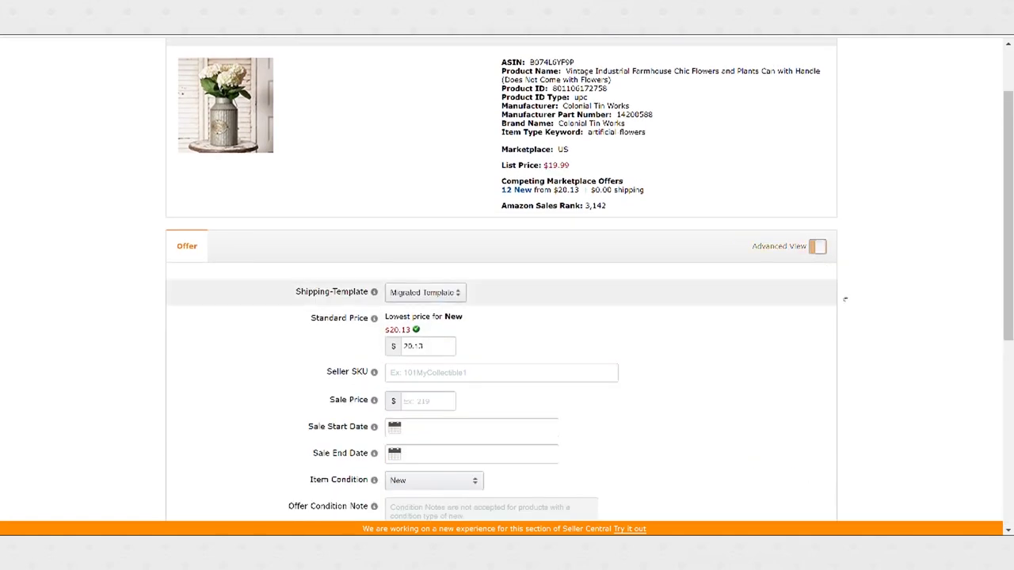
scroll(583, 315, "down", 3)
scroll(490, 313, "down", 3)
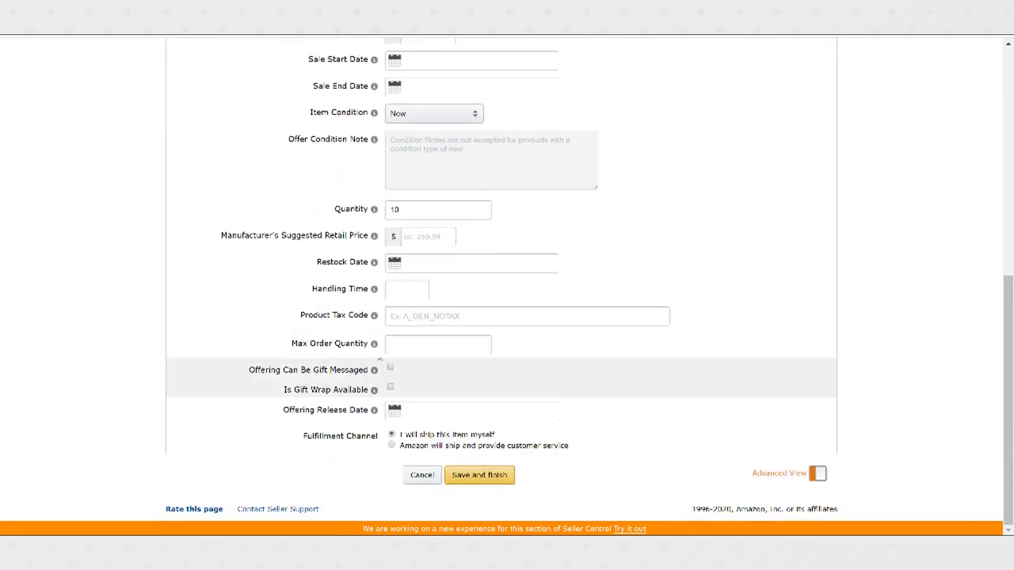
left_click(400, 289)
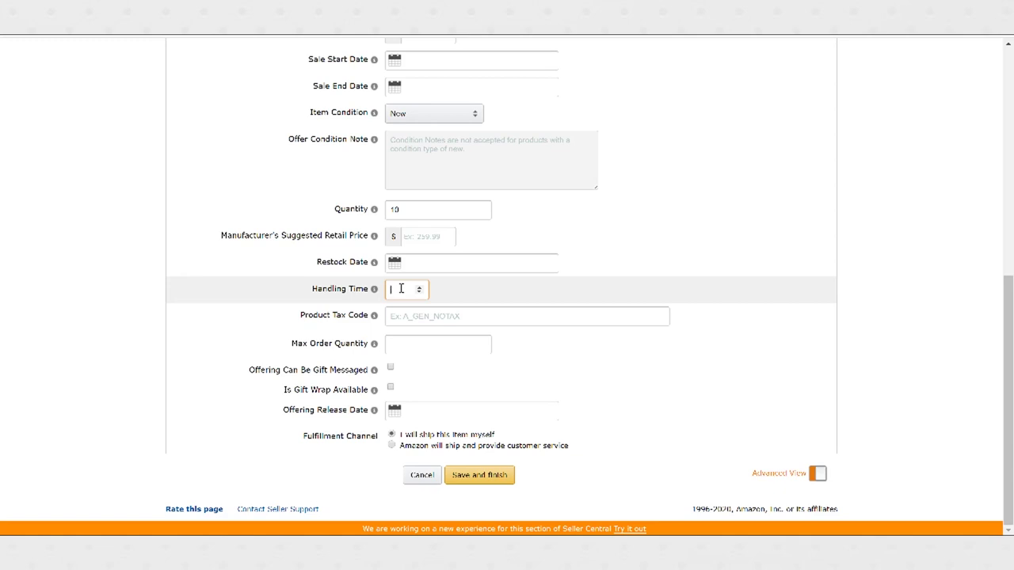
type("3")
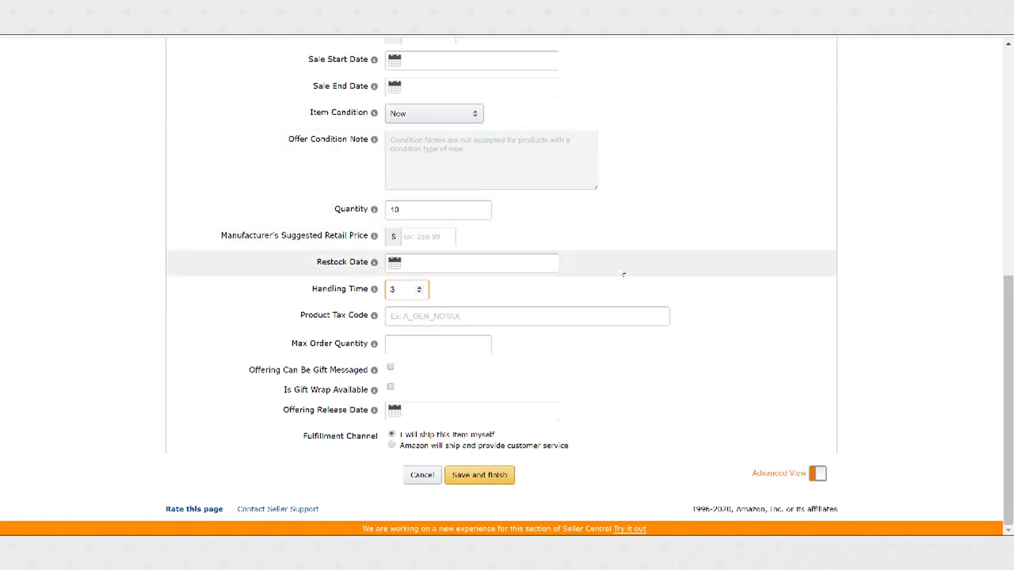
scroll(464, 314, "up", 5)
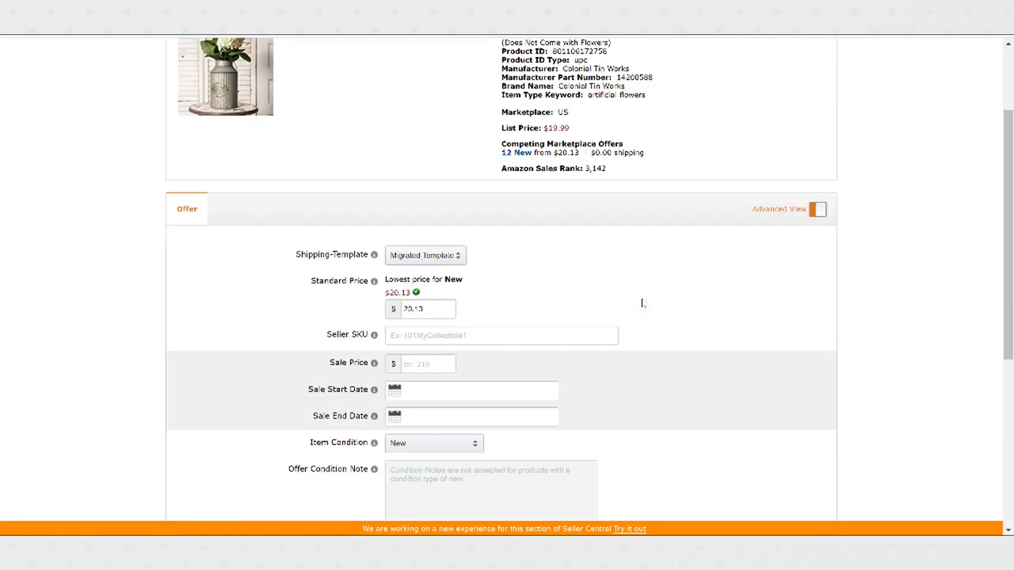
scroll(314, 309, "down", 1)
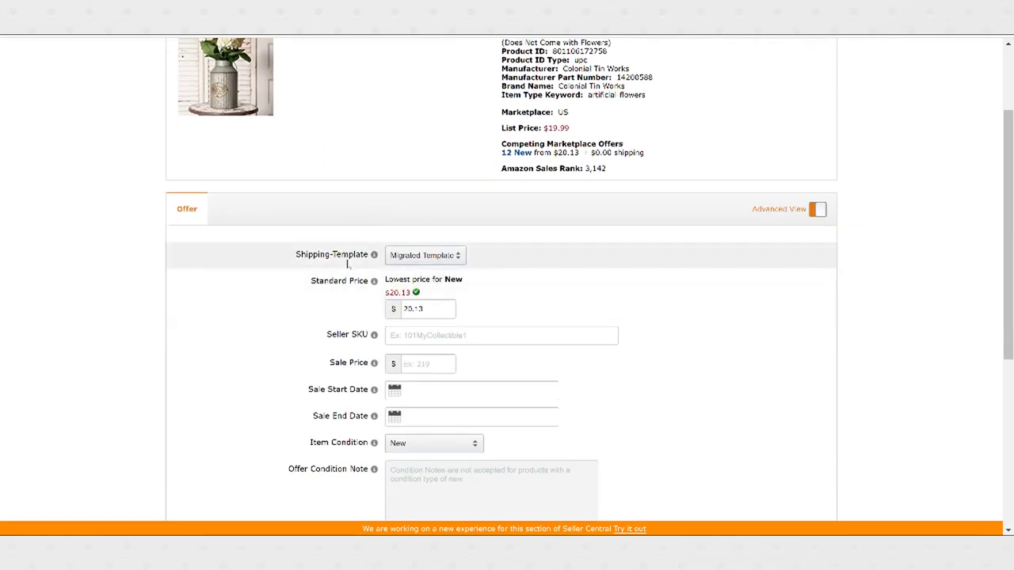
mouse_move(314, 256)
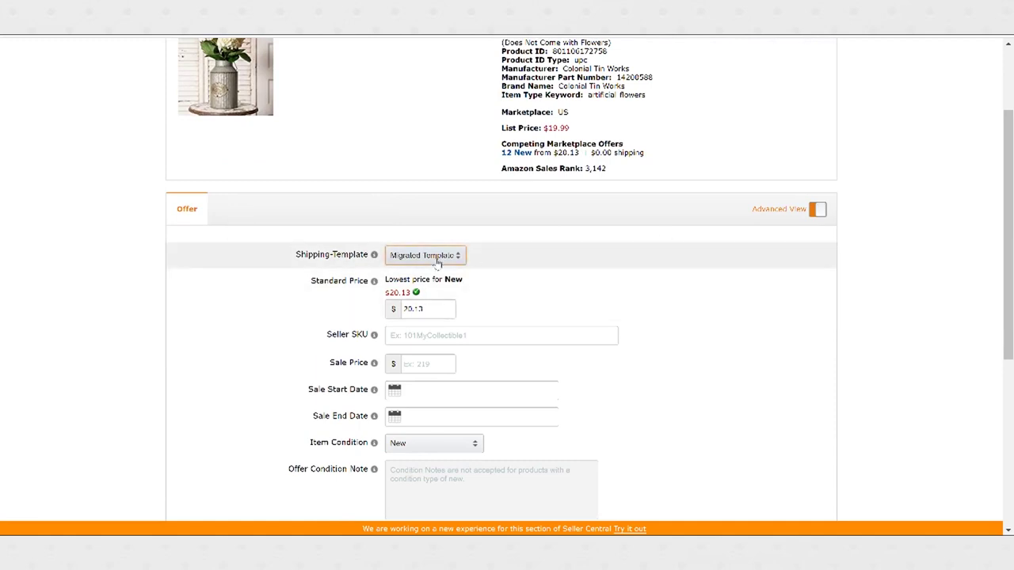
scroll(616, 267, "down", 5)
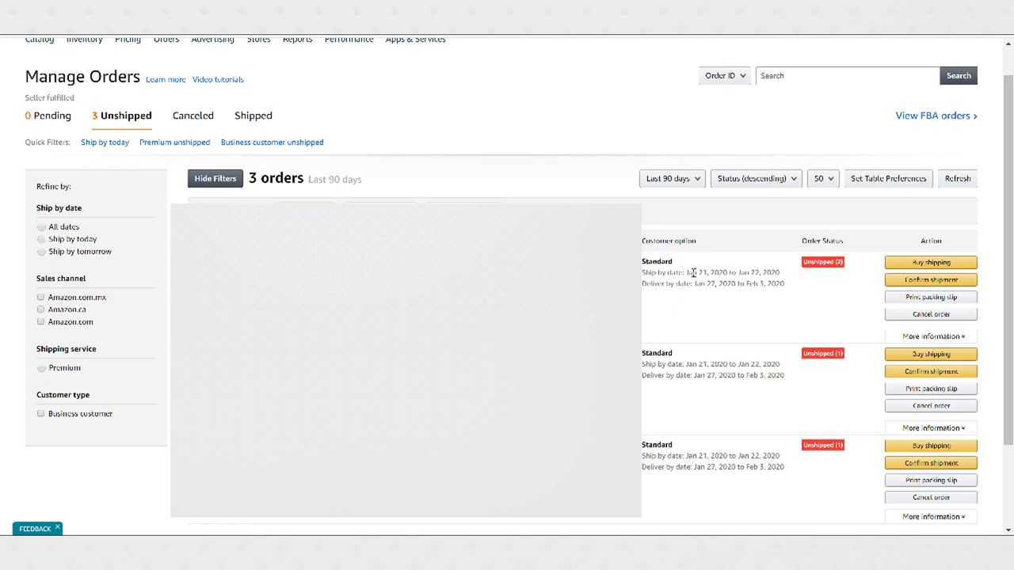
- Open the shipment confirmation for the first unshipped order in Manage Orders and set the carrier to USPS
left_click(944, 280)
scroll(688, 475, "down", 4)
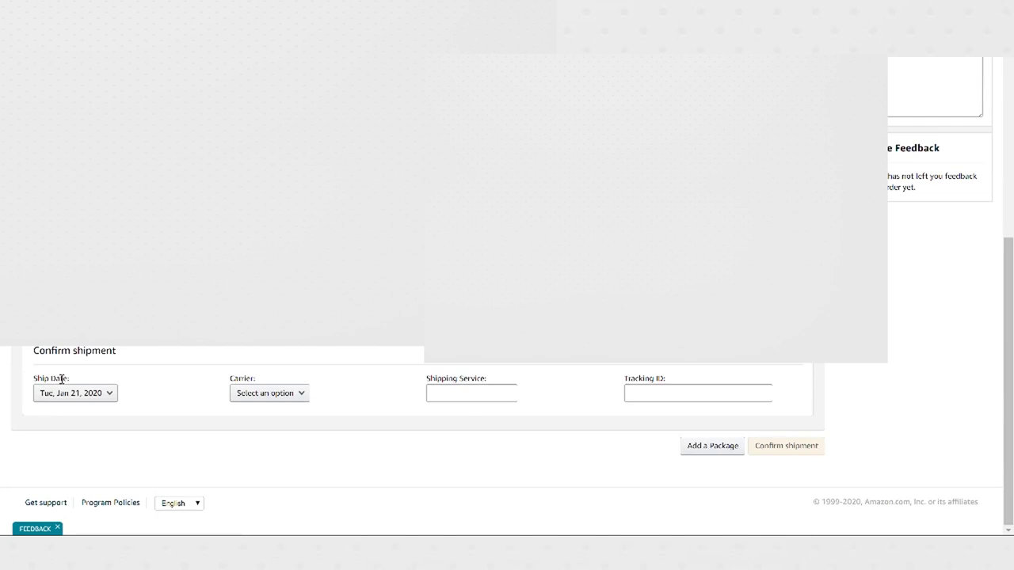
left_click(293, 396)
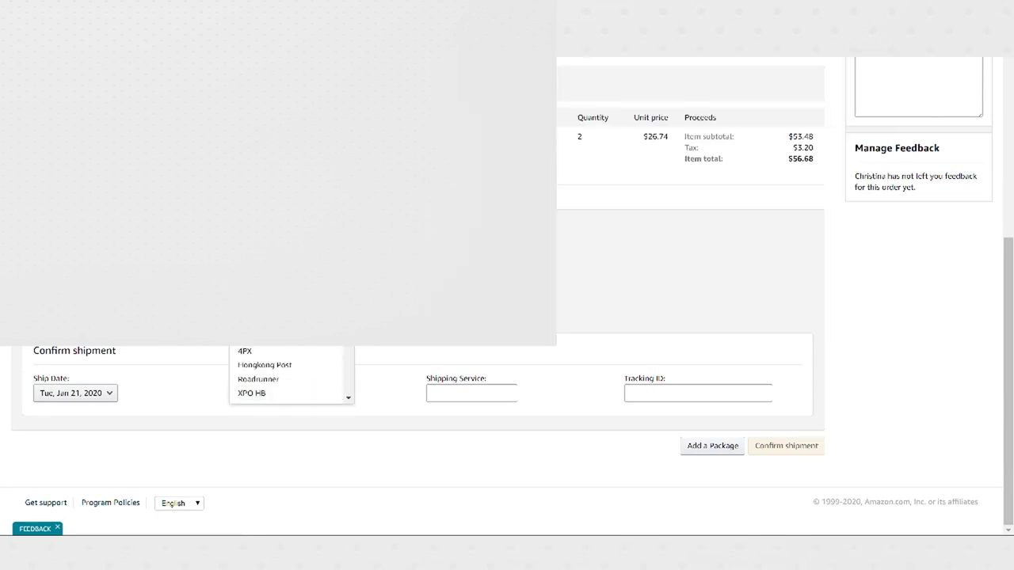
key("Return")
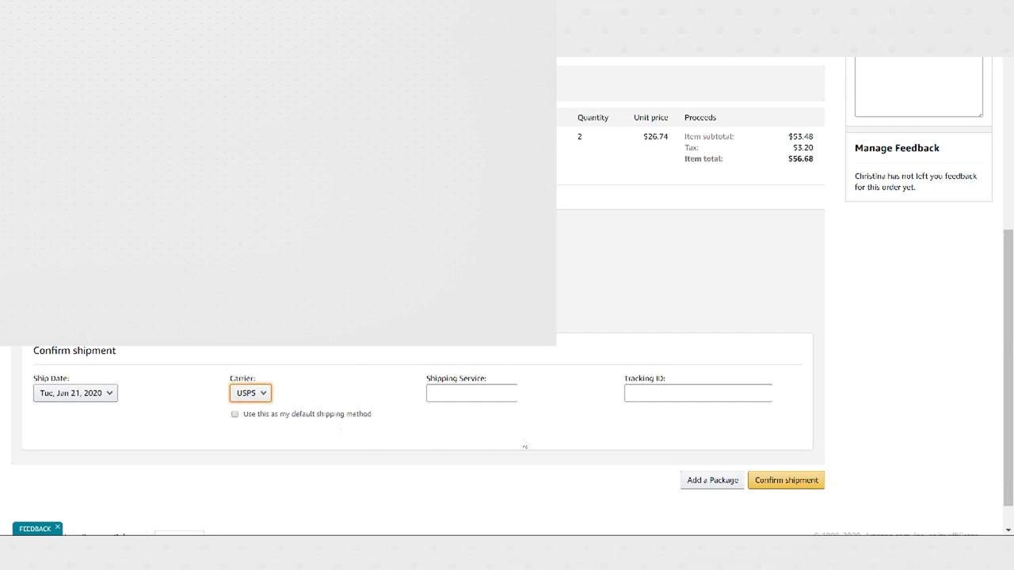